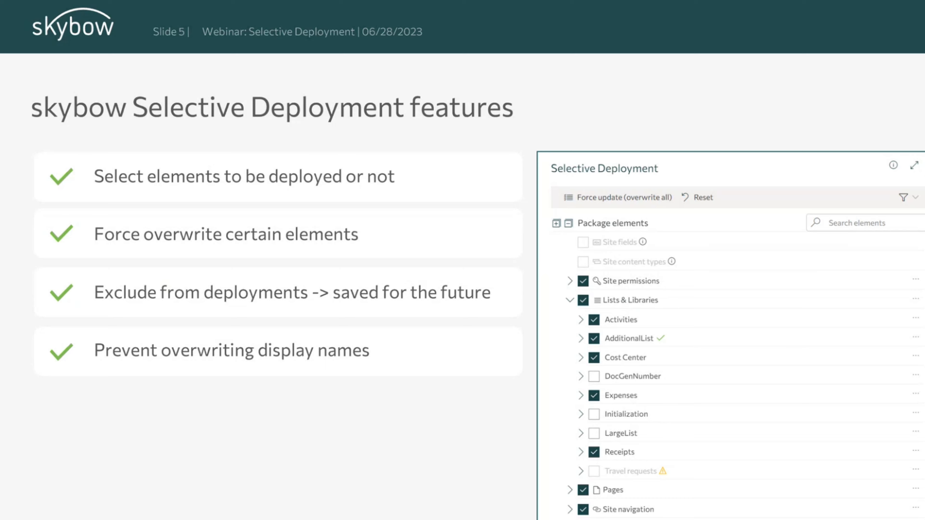
{"action": "key", "text": "Right"}
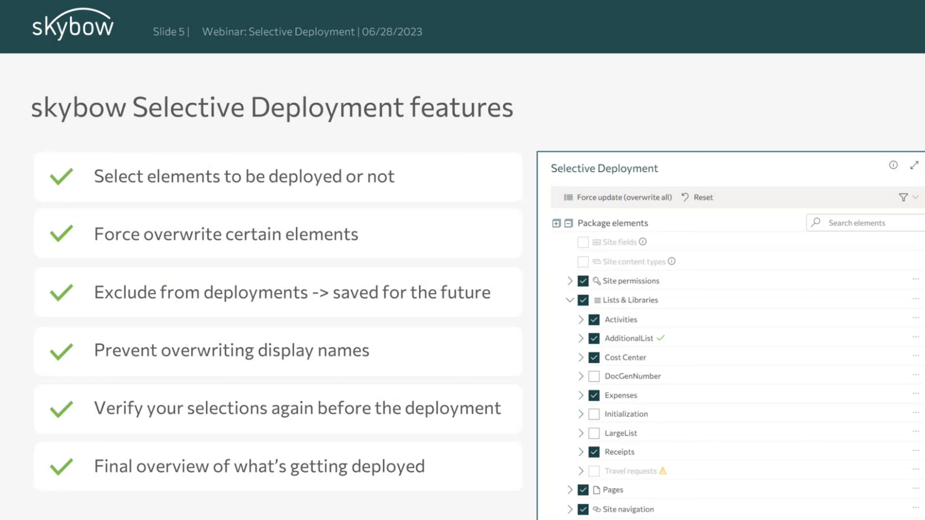
{"action": "key", "text": "Right"}
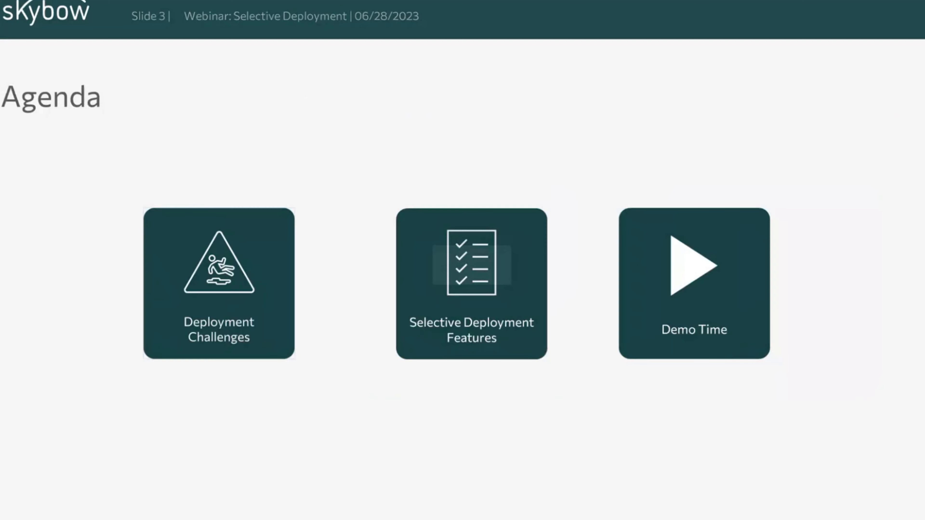
{"action": "key", "text": "Right"}
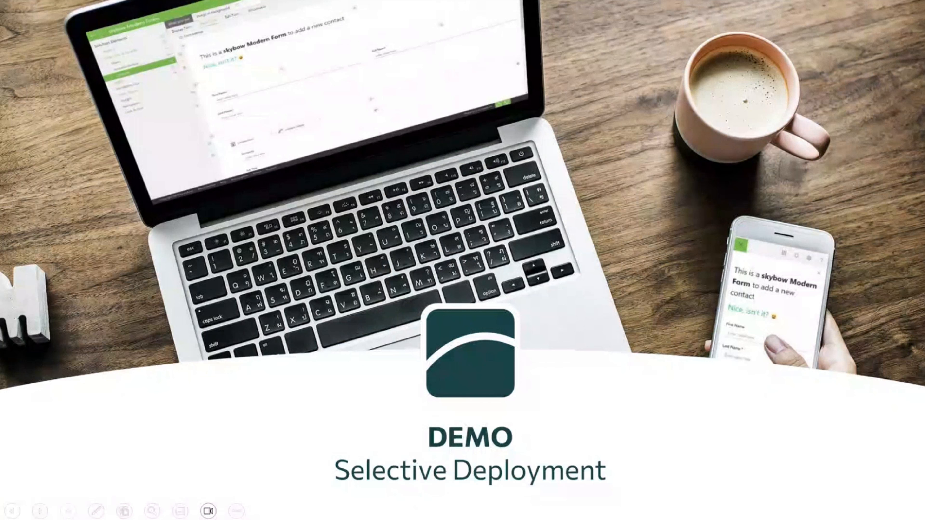
Switch to the browser with Solution Studio and look through the packages of the Expenses Demo solution
{"action": "key", "text": "alt+Tab"}
{"action": "key", "text": "alt+Tab"}
{"action": "key", "text": "alt+Tab"}
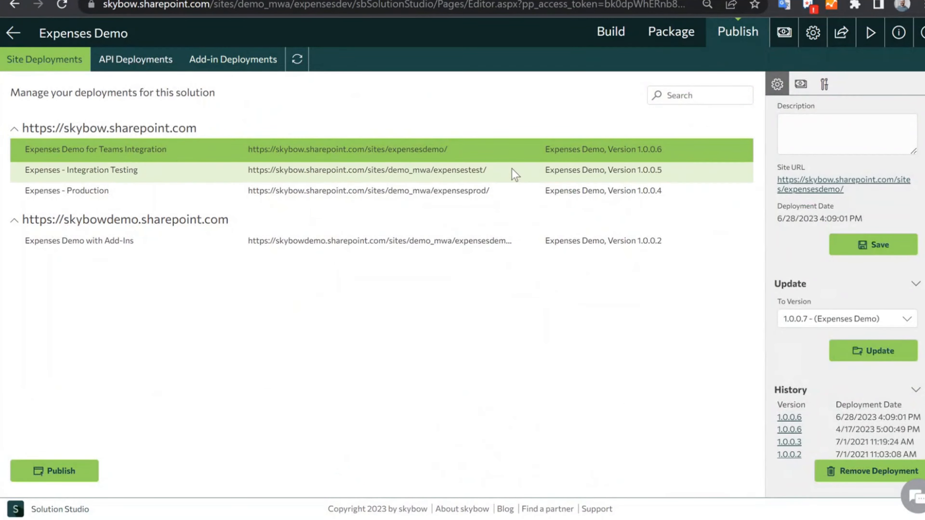
{"action": "left_click", "coordinate": [671, 36]}
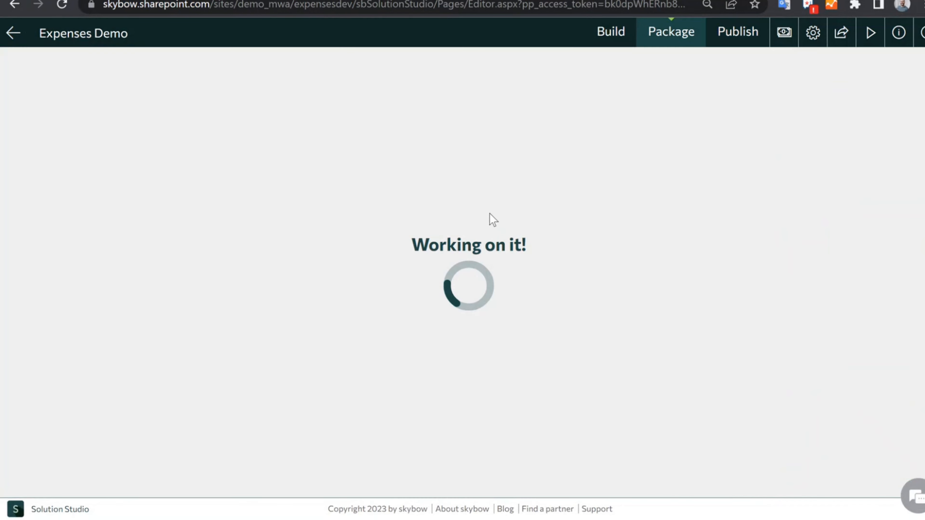
{"action": "scroll", "coordinate": [163, 432], "scroll_direction": "down", "scroll_amount": 5}
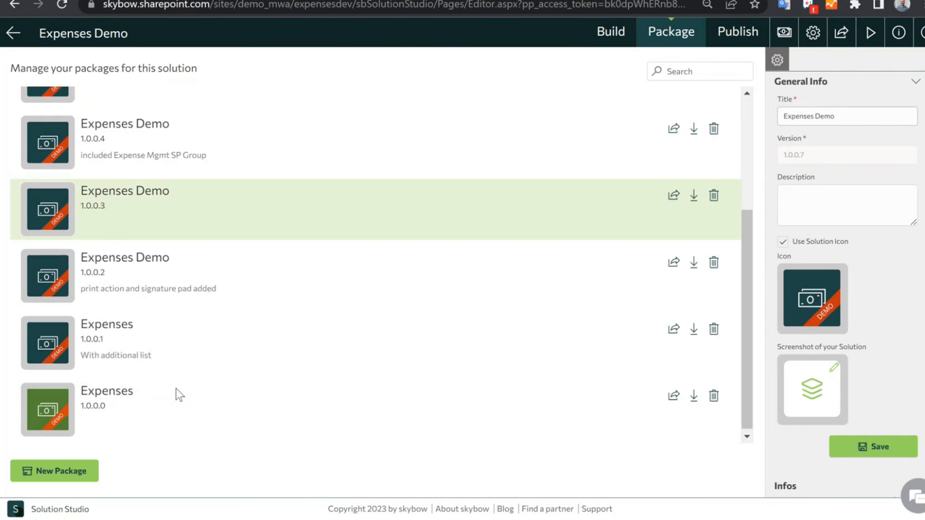
{"action": "scroll", "coordinate": [153, 404], "scroll_direction": "up", "scroll_amount": 5}
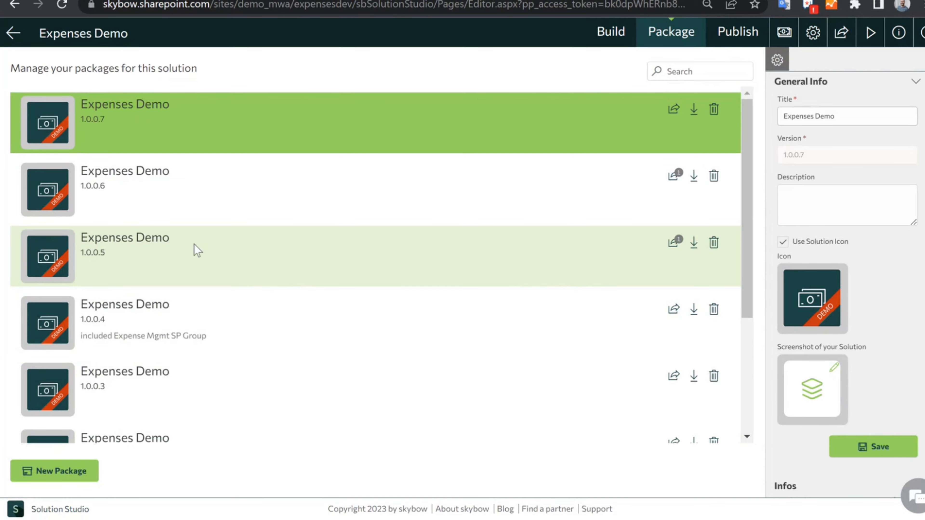
View the solution's site deployments, checking the Expenses - Production and Expenses Demo for Teams Integration entries
{"action": "left_click", "coordinate": [724, 39]}
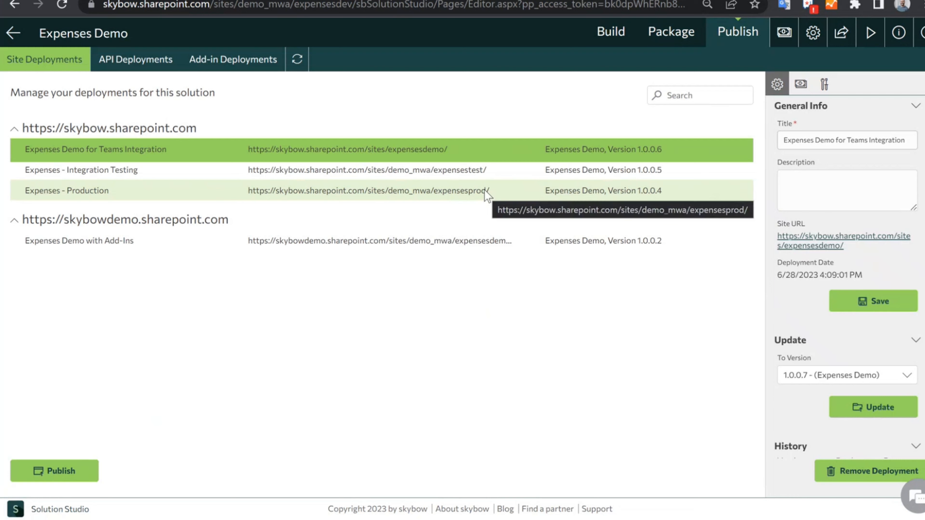
{"action": "left_click", "coordinate": [383, 197]}
{"action": "left_click", "coordinate": [398, 151]}
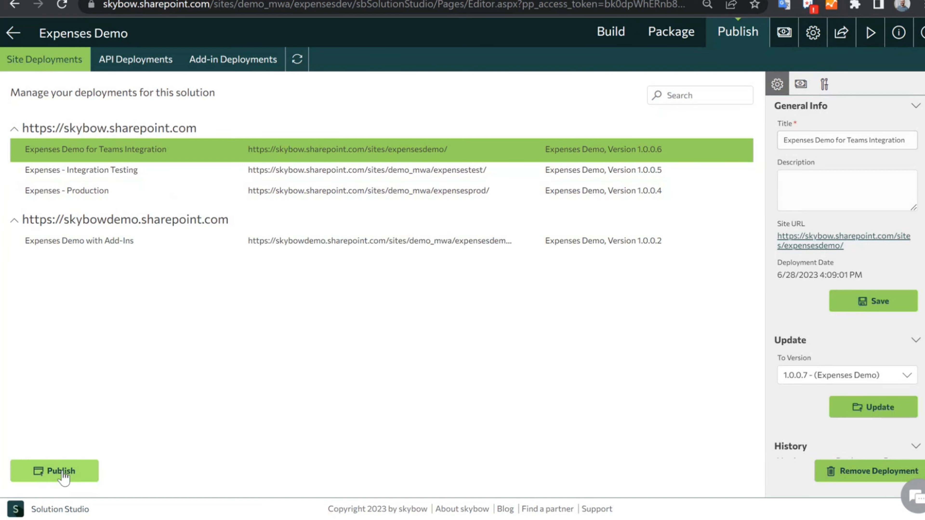
Start updating the Expenses - Production deployment to package version 1.0.0.7
{"action": "left_click", "coordinate": [515, 192]}
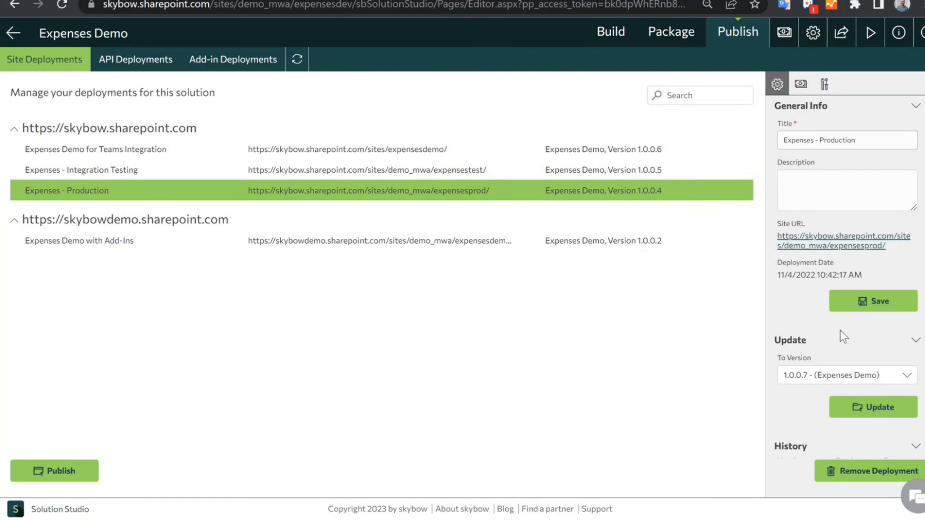
{"action": "scroll", "coordinate": [787, 339], "scroll_direction": "down", "scroll_amount": 2}
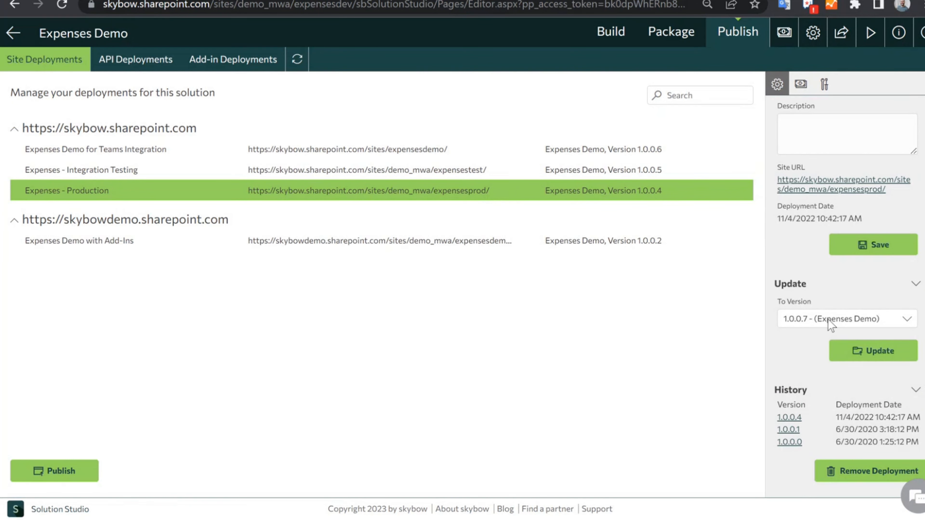
{"action": "left_click", "coordinate": [792, 323]}
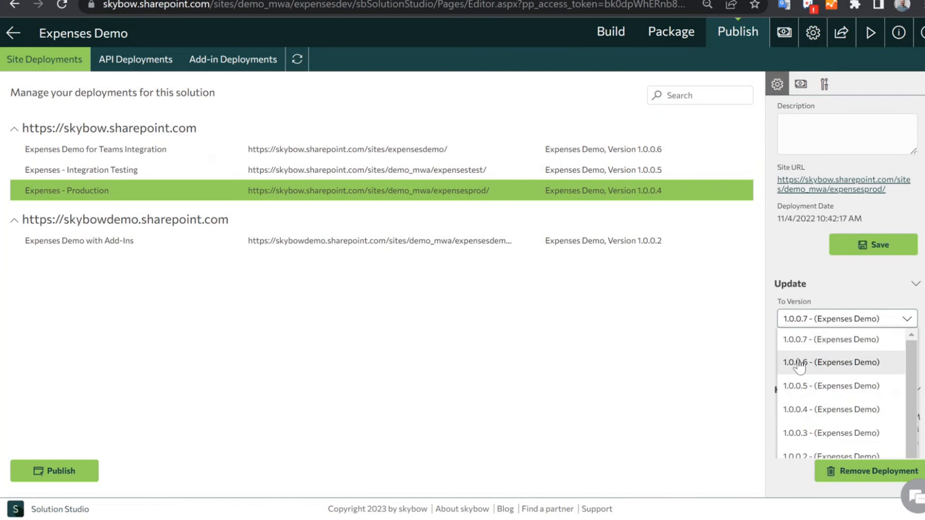
{"action": "left_click", "coordinate": [798, 339]}
{"action": "left_click", "coordinate": [863, 352]}
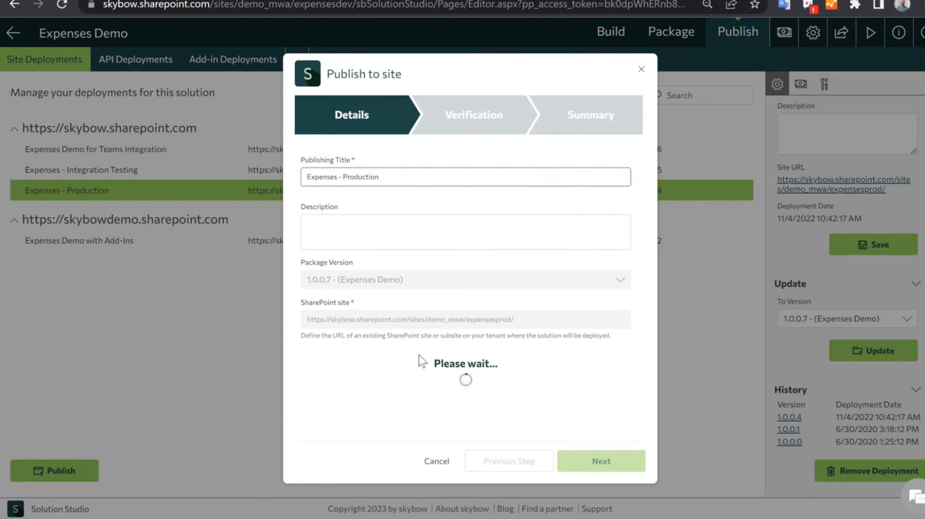
Run the verification of the package against the production site and read the lookup and modified-column messages in its output
{"action": "left_click", "coordinate": [601, 451]}
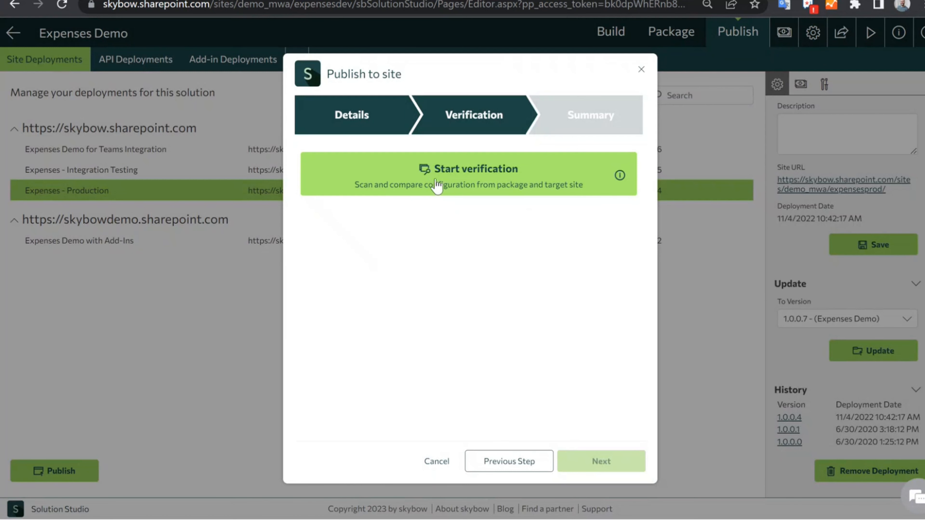
{"action": "left_click", "coordinate": [433, 181]}
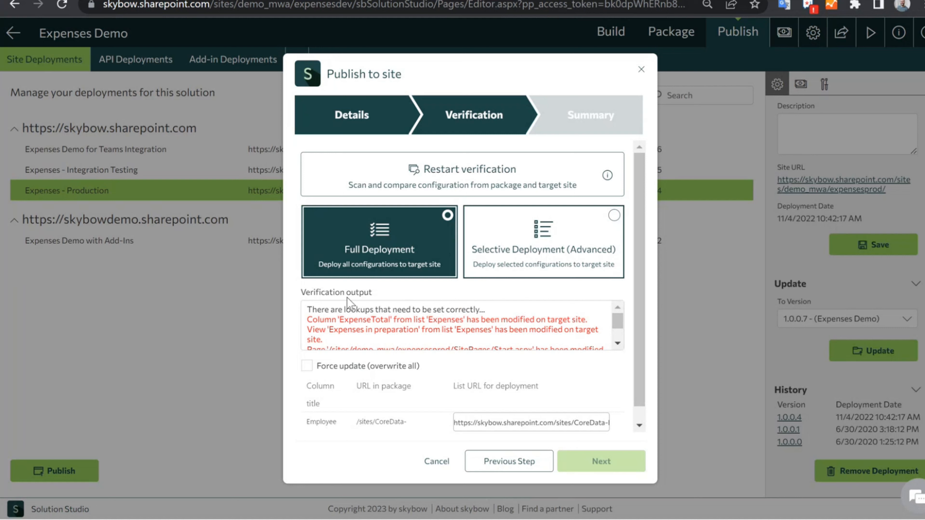
{"action": "left_click_drag", "start_coordinate": [321, 310], "coordinate": [480, 308]}
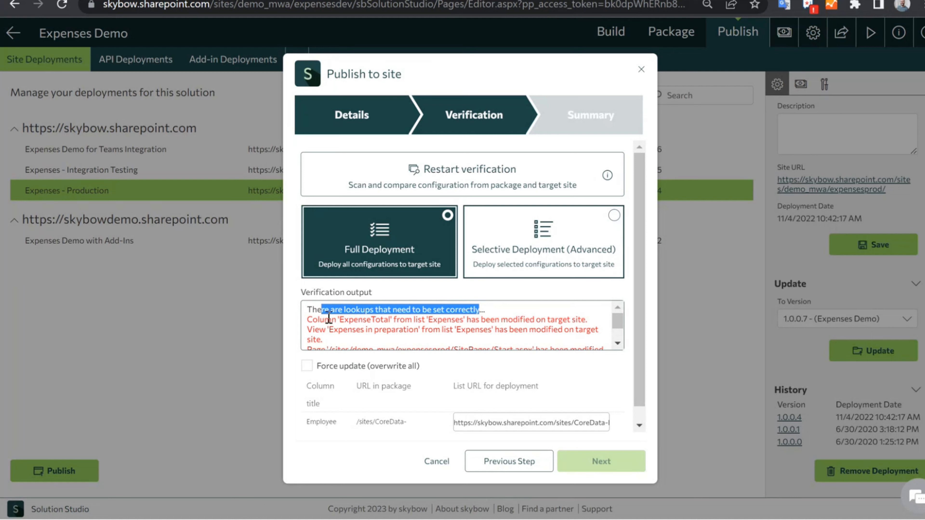
{"action": "left_click_drag", "start_coordinate": [325, 320], "coordinate": [547, 319]}
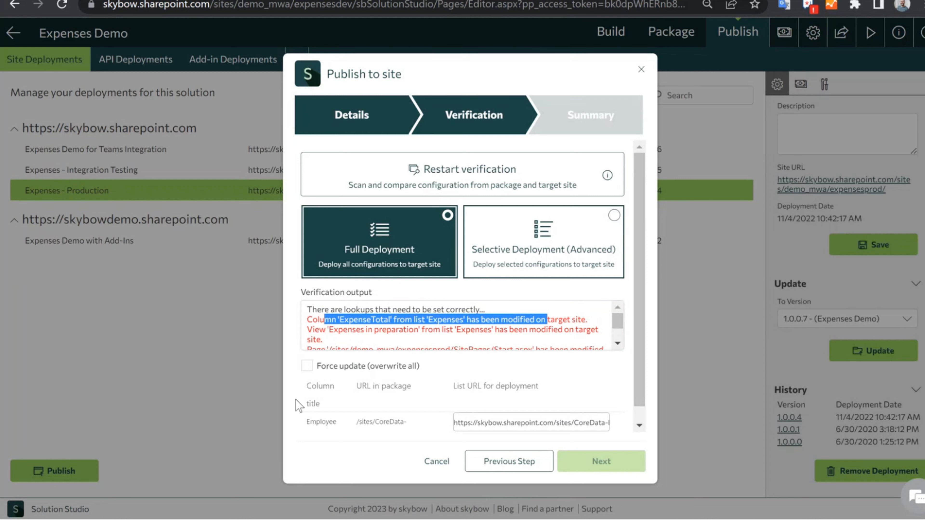
Enable Force update (overwrite all) for the full deployment and examine the rest of the verification output
{"action": "left_click", "coordinate": [604, 456]}
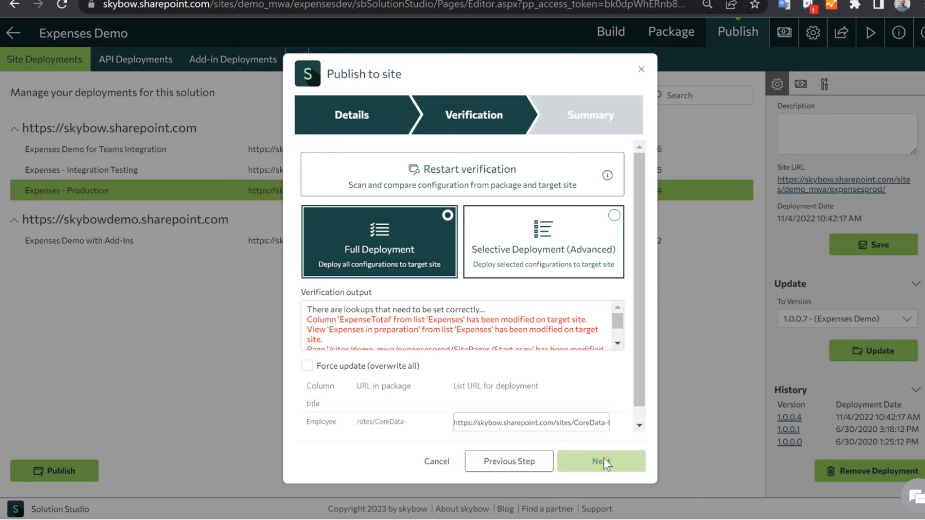
{"action": "left_click", "coordinate": [333, 374]}
{"action": "scroll", "coordinate": [448, 337], "scroll_direction": "down", "scroll_amount": 3}
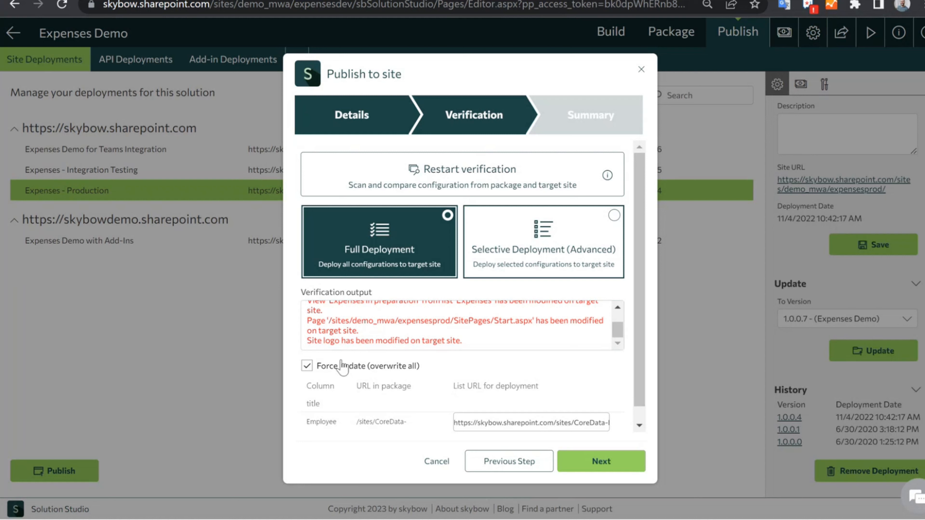
{"action": "left_click", "coordinate": [564, 233]}
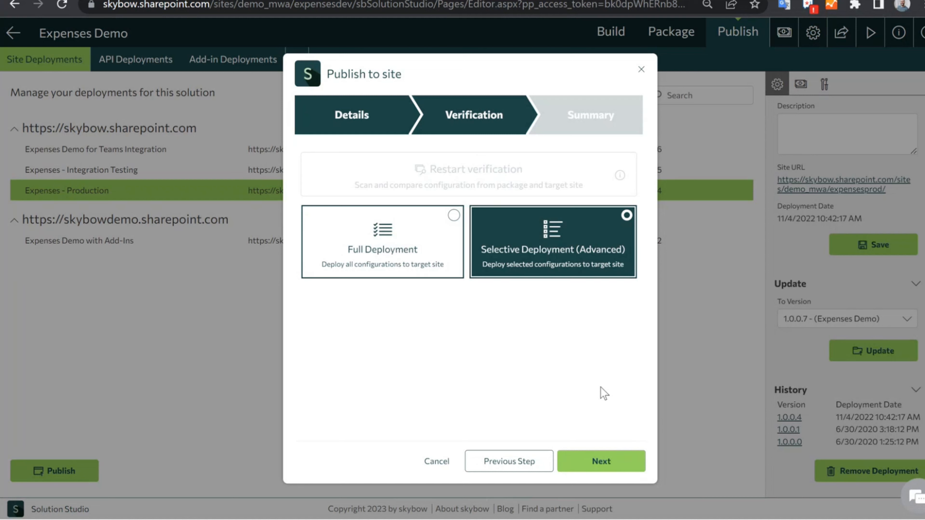
{"action": "left_click", "coordinate": [605, 465]}
{"action": "mouse_move", "coordinate": [453, 60]}
{"action": "left_mouse_down"}
{"action": "mouse_move", "coordinate": [549, 27]}
{"action": "mouse_move", "coordinate": [392, 27]}
{"action": "mouse_move", "coordinate": [466, 50]}
{"action": "left_mouse_up"}
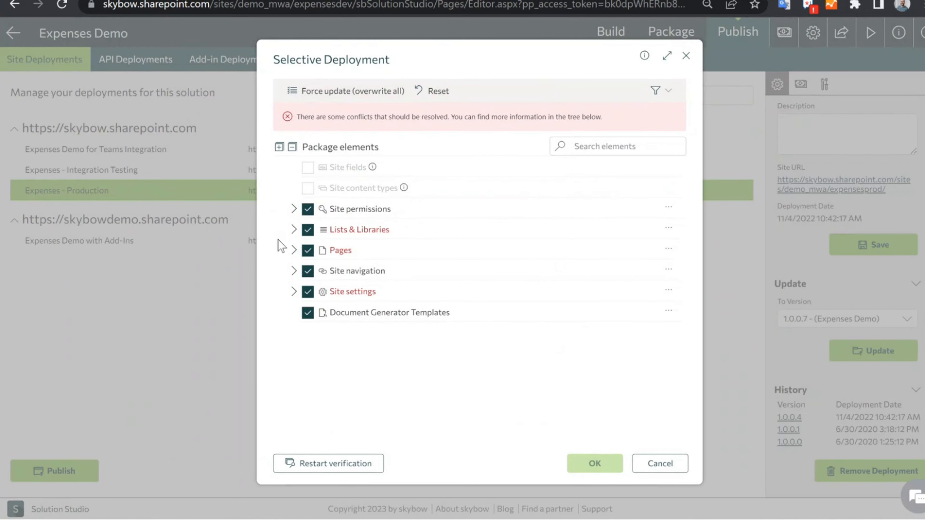
{"action": "left_click_drag", "start_coordinate": [593, 52], "coordinate": [645, 50]}
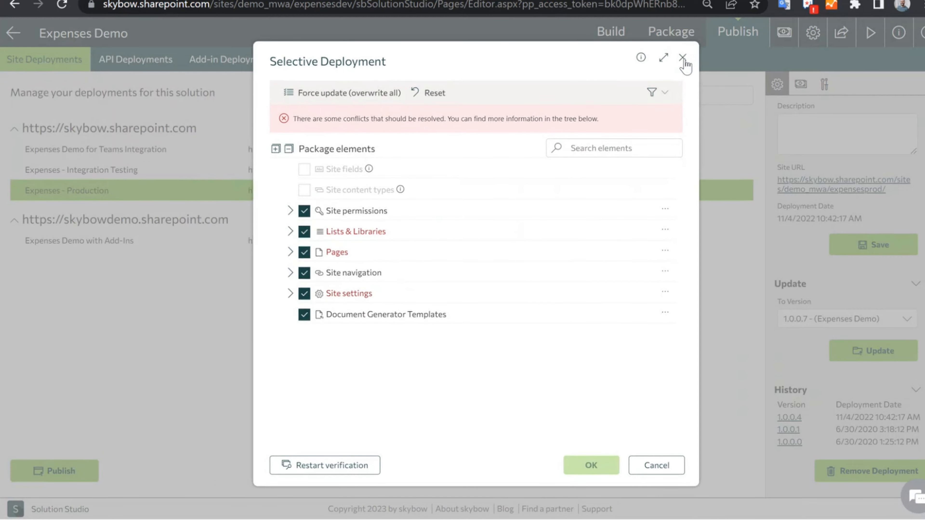
{"action": "left_click", "coordinate": [684, 59]}
{"action": "left_click", "coordinate": [397, 233]}
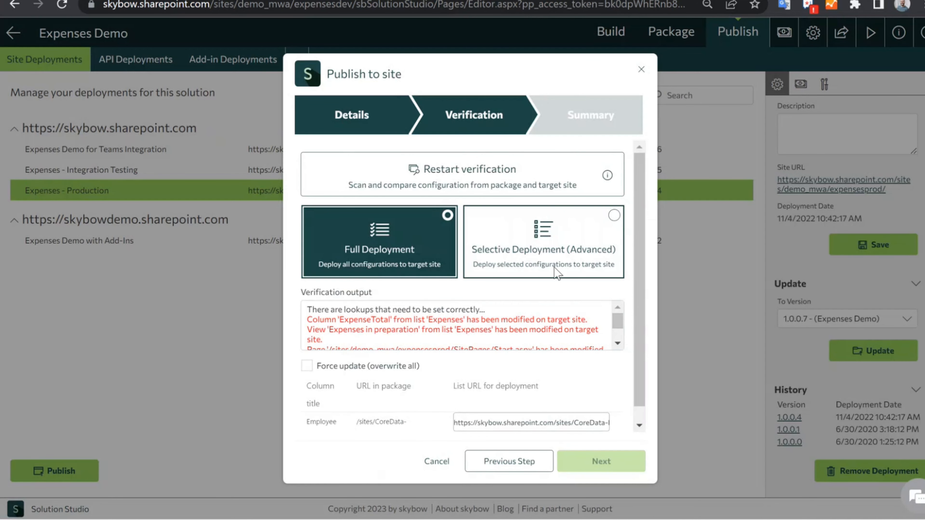
Choose Selective Deployment (Advanced), proceed to the package elements and expand Site settings to inspect the Site logo conflict
{"action": "left_click", "coordinate": [568, 258]}
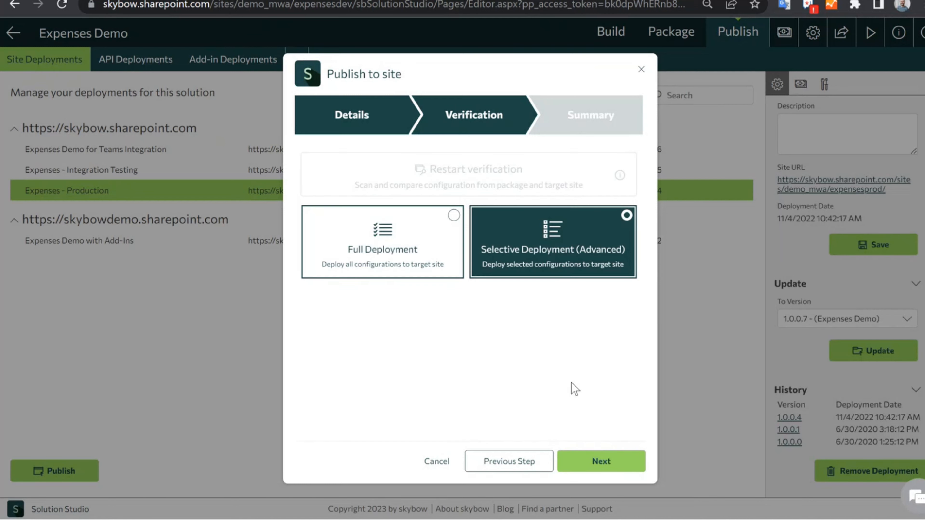
{"action": "left_click", "coordinate": [605, 463]}
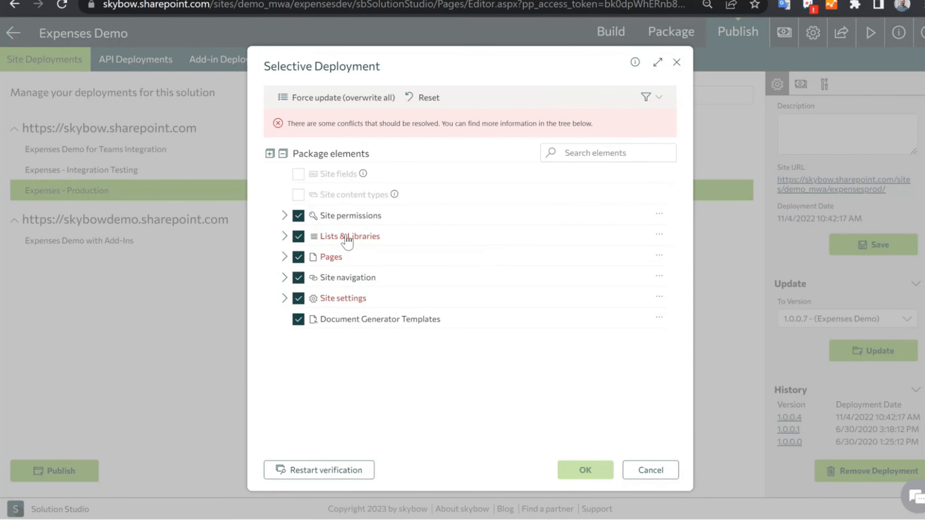
{"action": "left_click", "coordinate": [284, 298]}
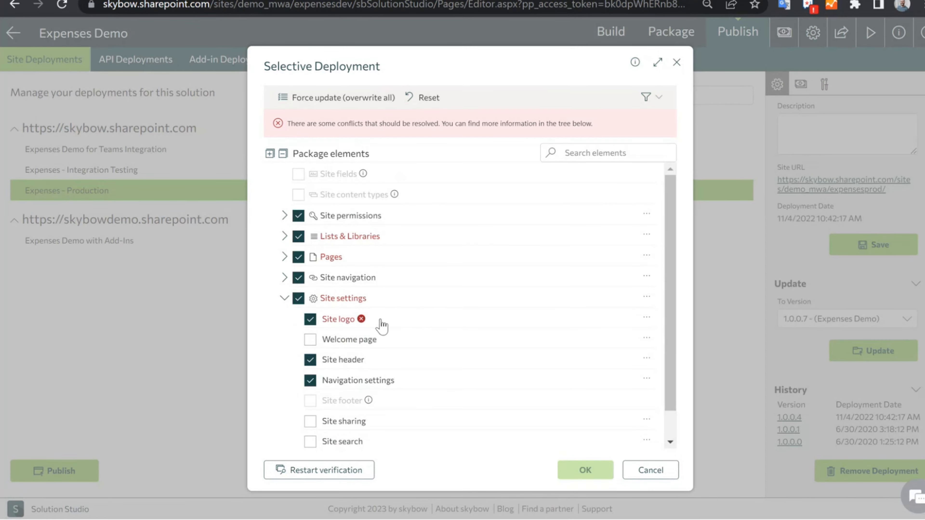
{"action": "mouse_move", "coordinate": [362, 320]}
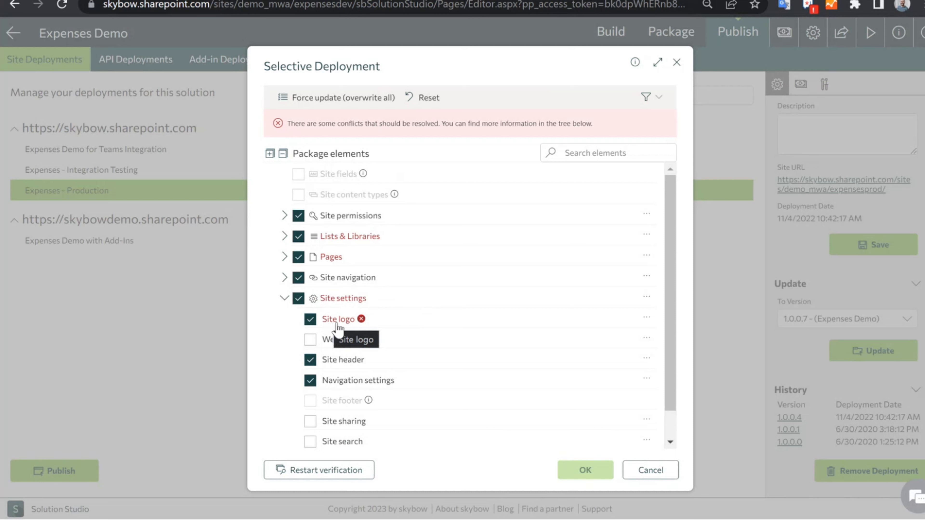
Deselect and reselect the Site logo element, and apply Force update (overwrite all) to it
{"action": "left_click", "coordinate": [310, 321]}
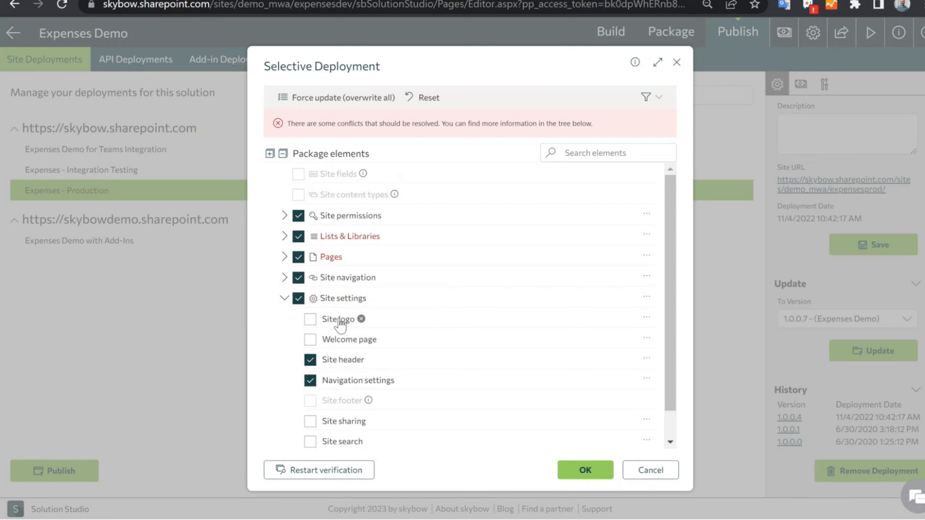
{"action": "left_click", "coordinate": [310, 320]}
{"action": "right_click", "coordinate": [387, 322]}
{"action": "left_click", "coordinate": [646, 317]}
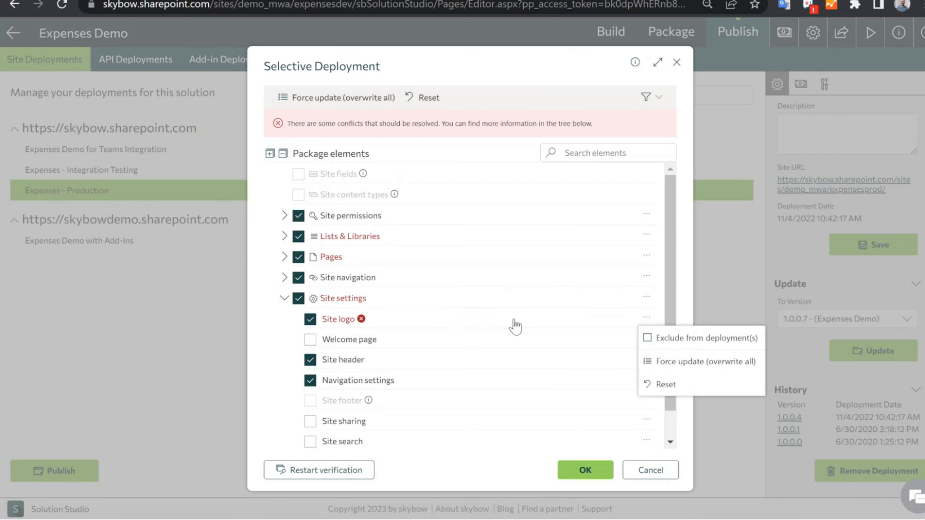
{"action": "left_click", "coordinate": [391, 322]}
{"action": "right_click", "coordinate": [377, 321]}
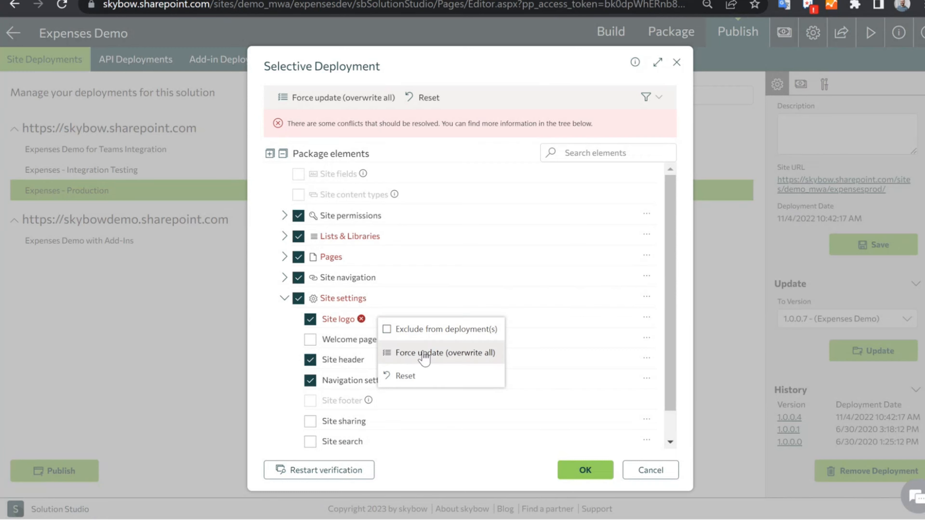
{"action": "left_click", "coordinate": [413, 357]}
{"action": "mouse_move", "coordinate": [361, 319]}
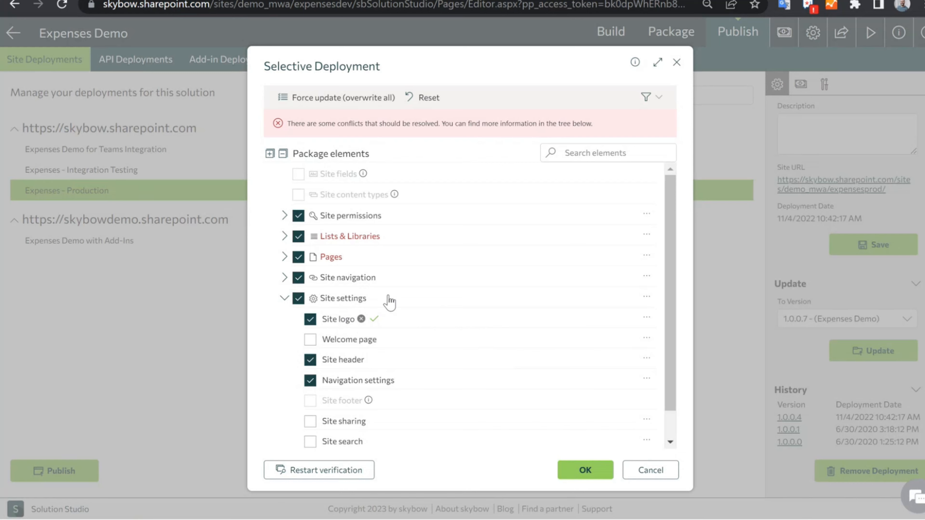
Exclude the Site logo element from deployments
{"action": "left_click", "coordinate": [379, 320]}
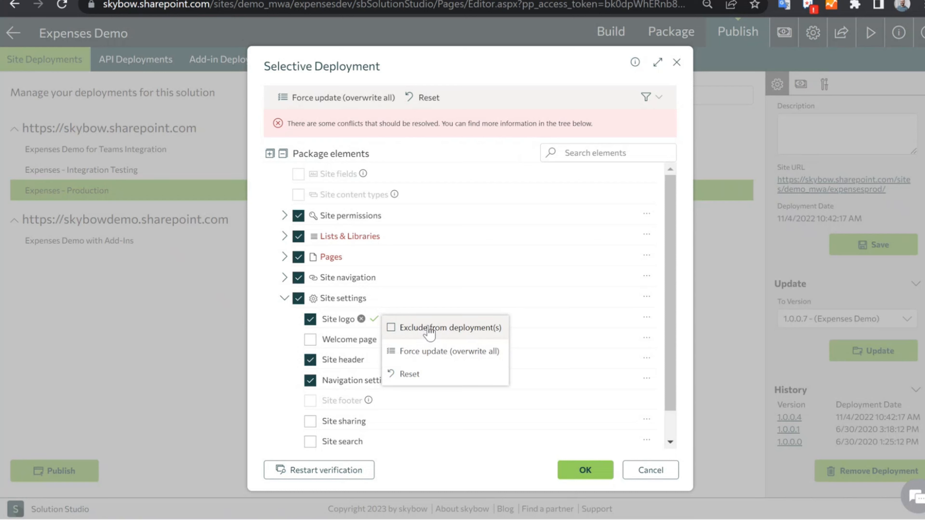
{"action": "left_click", "coordinate": [439, 328]}
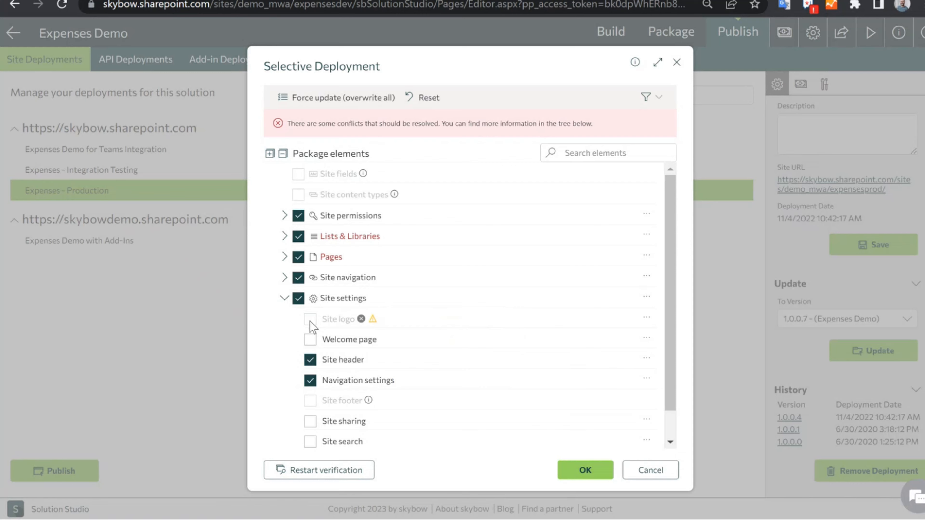
{"action": "left_click", "coordinate": [328, 320]}
{"action": "mouse_move", "coordinate": [374, 320]}
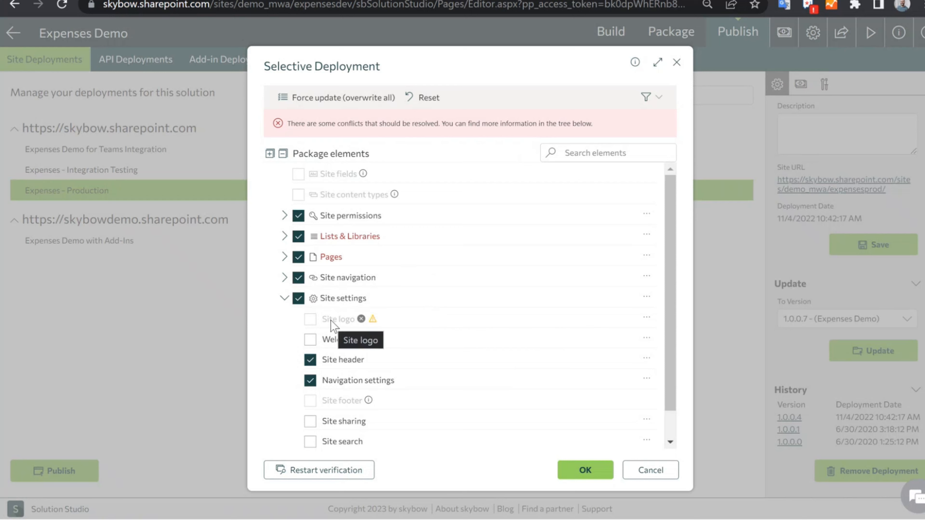
Include the Site logo element in deployments again, and deselect it and reset it to its default state
{"action": "right_click", "coordinate": [389, 317]}
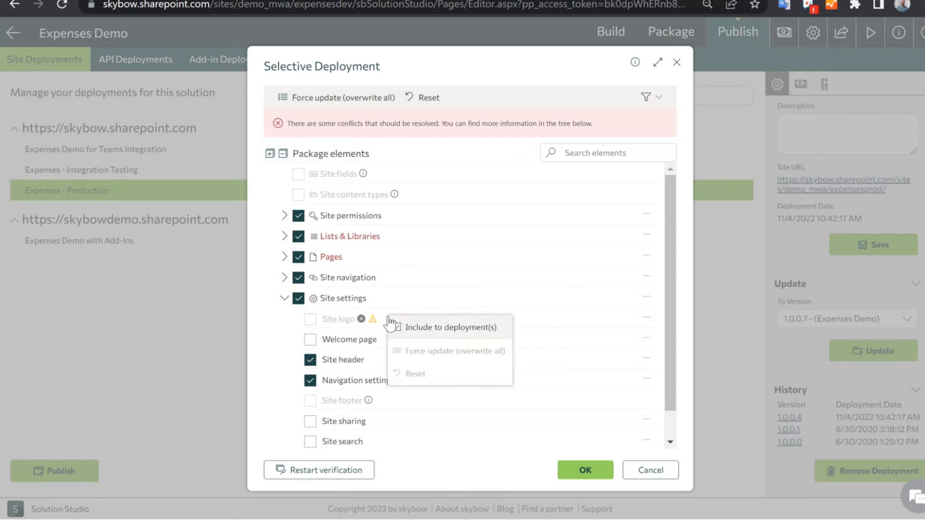
{"action": "left_click", "coordinate": [437, 329]}
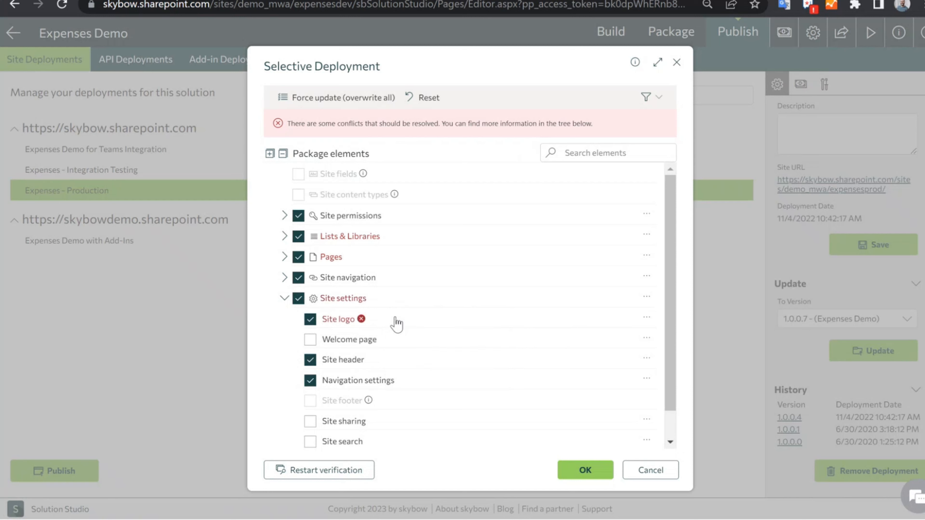
{"action": "right_click", "coordinate": [385, 321]}
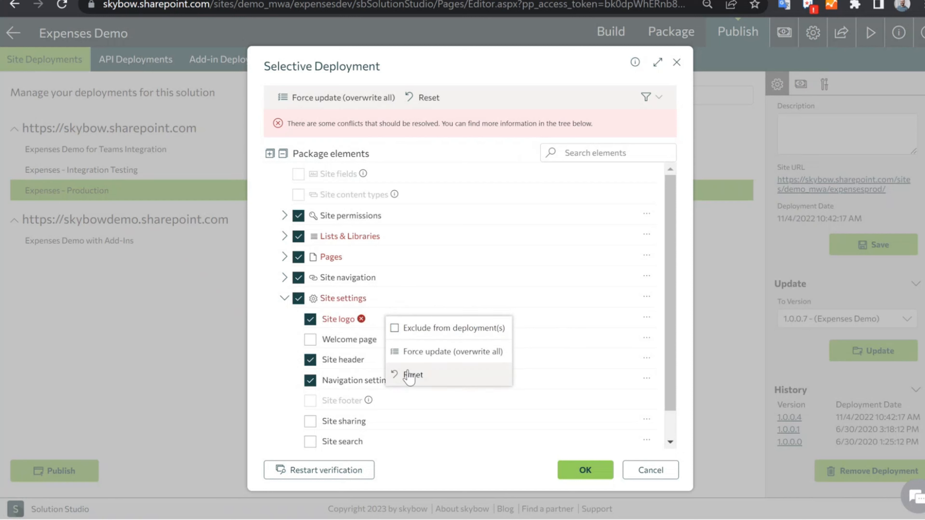
{"action": "left_click", "coordinate": [309, 319]}
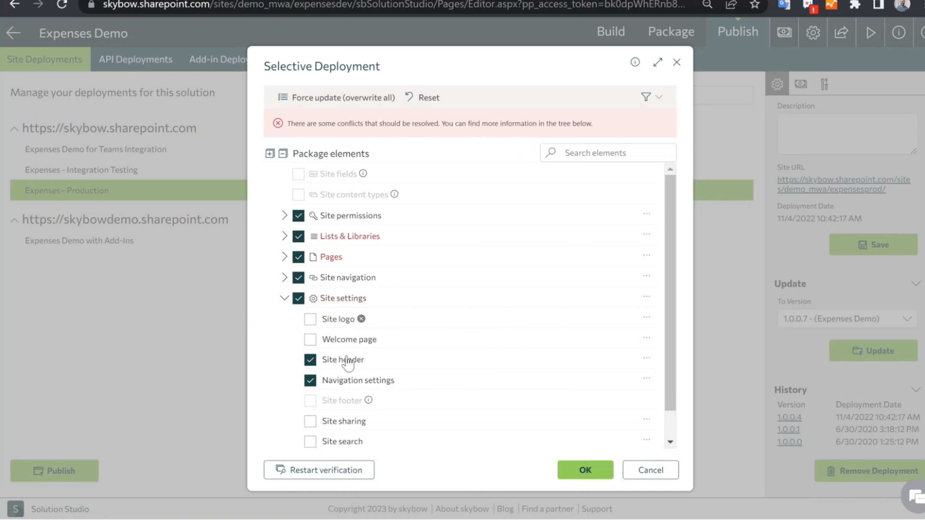
{"action": "right_click", "coordinate": [401, 322]}
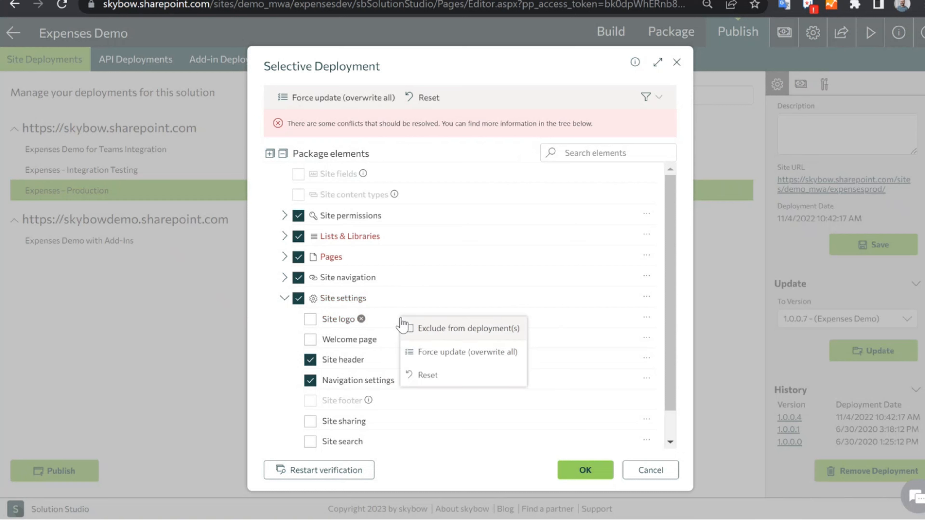
{"action": "left_click", "coordinate": [424, 375]}
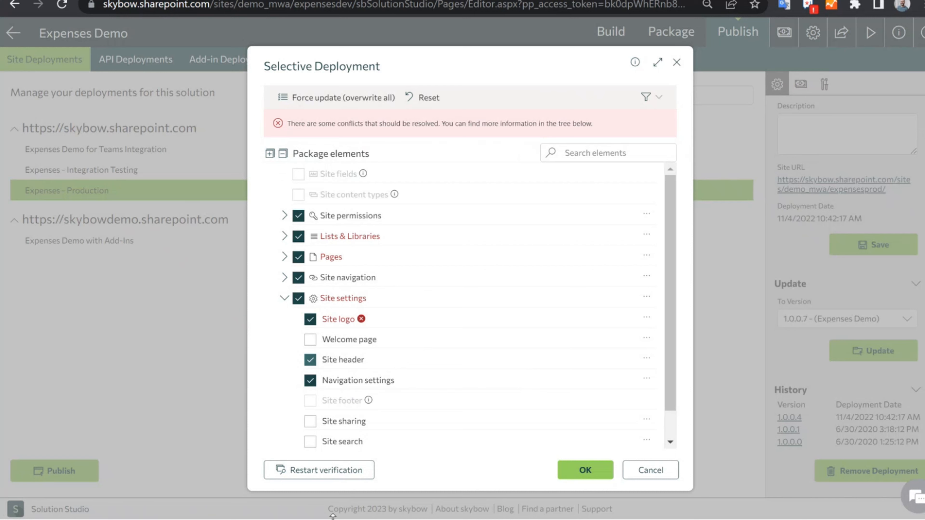
Deselect the Site header element and exclude it from deployments, and include it again
{"action": "left_click", "coordinate": [310, 362]}
{"action": "right_click", "coordinate": [402, 368]}
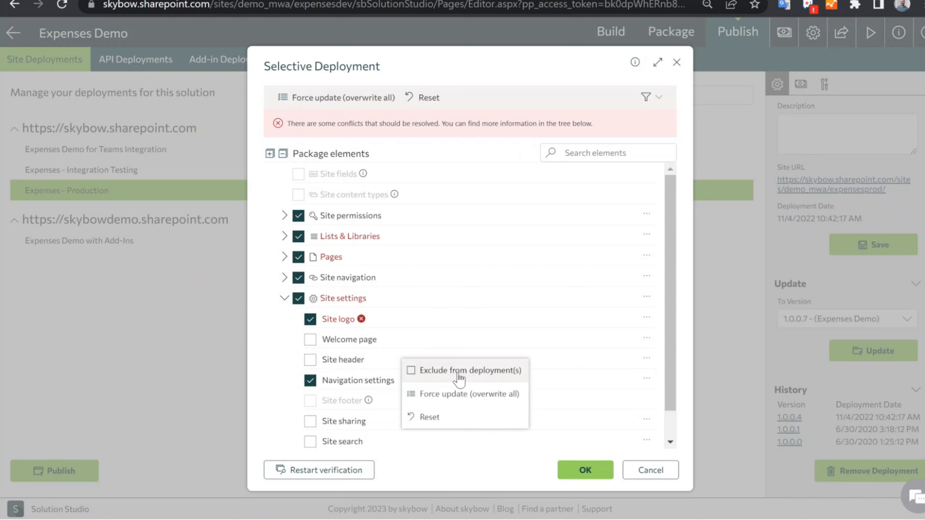
{"action": "left_click", "coordinate": [461, 370]}
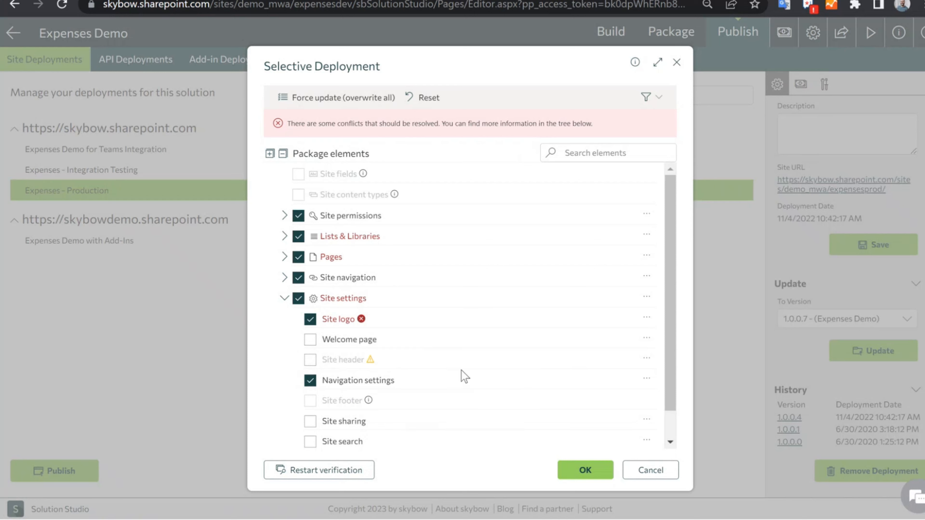
{"action": "right_click", "coordinate": [385, 362]}
{"action": "left_click", "coordinate": [407, 373]}
Expand Site navigation with its Administration node, and deselect and reselect the struck-through Cost Center element
{"action": "left_click", "coordinate": [284, 277]}
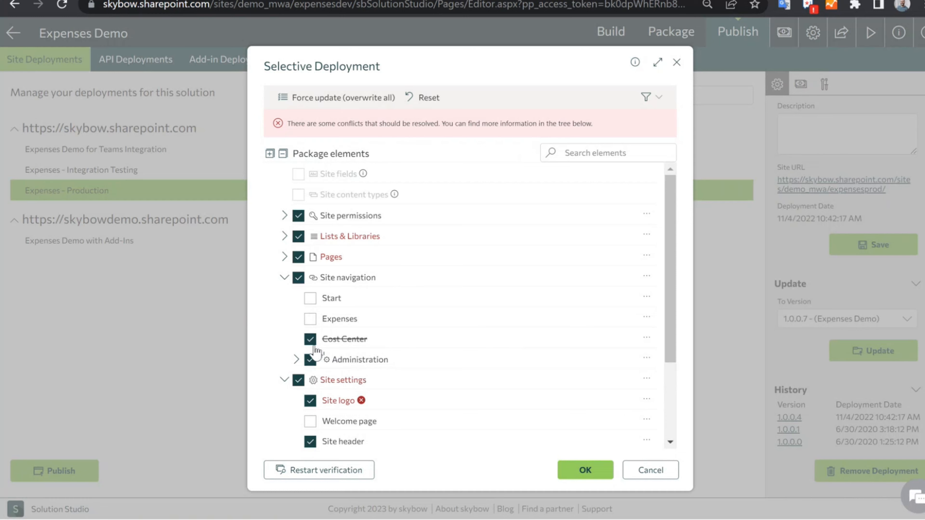
{"action": "left_click", "coordinate": [296, 359]}
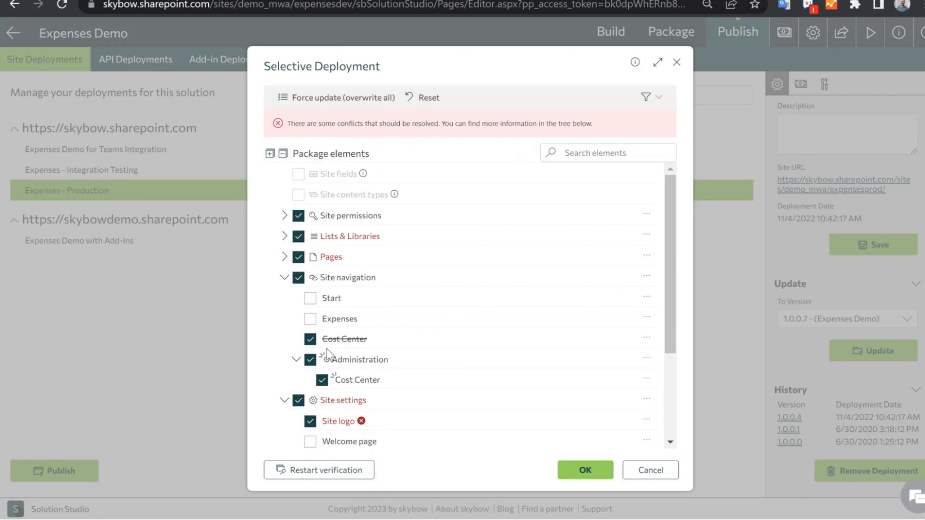
{"action": "left_click", "coordinate": [310, 340]}
{"action": "left_click", "coordinate": [310, 340]}
{"action": "left_click", "coordinate": [285, 278]}
Apply Force update (overwrite all) to the Start.aspx page and to the Site logo element
{"action": "left_click", "coordinate": [285, 257]}
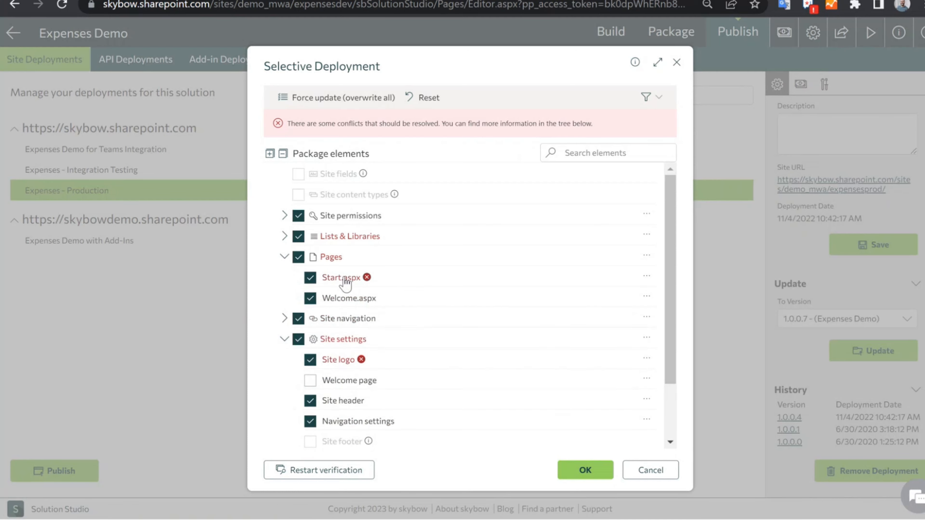
{"action": "right_click", "coordinate": [389, 278]}
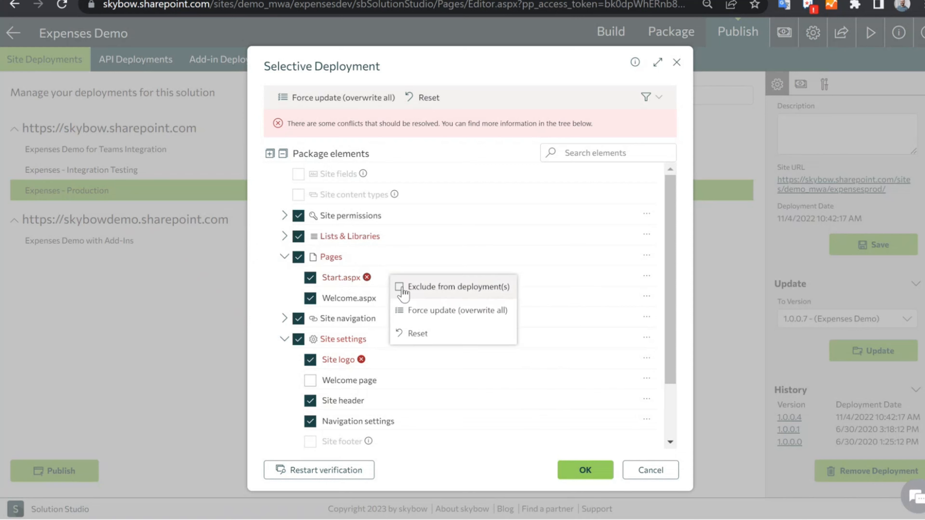
{"action": "left_click", "coordinate": [422, 311]}
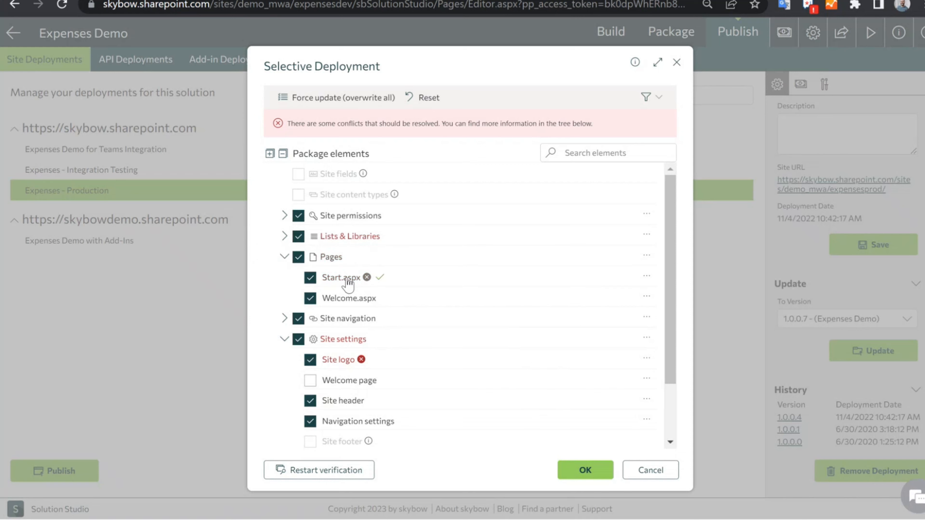
{"action": "right_click", "coordinate": [381, 365]}
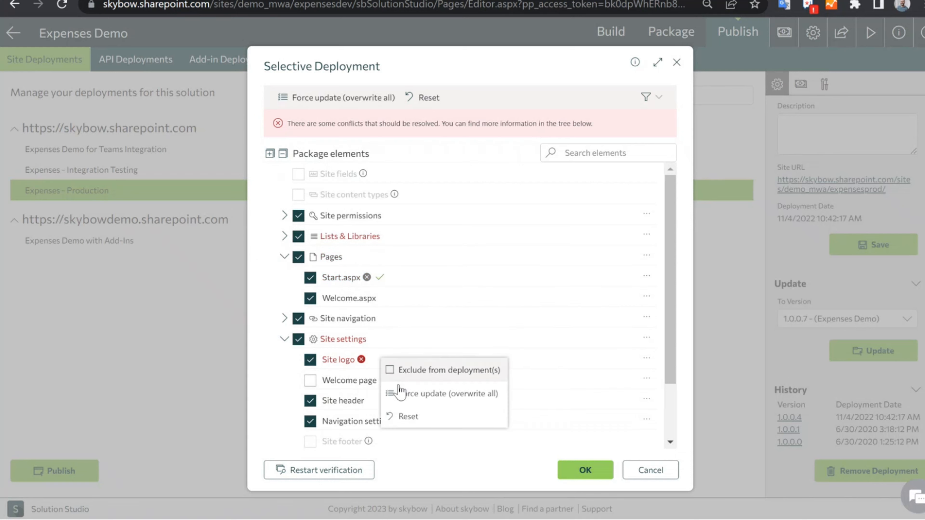
{"action": "left_click", "coordinate": [394, 391]}
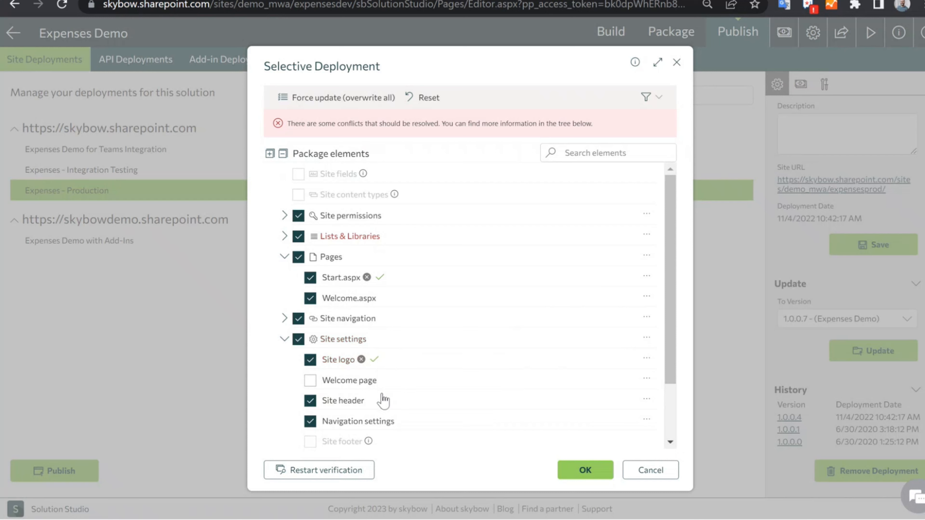
Under Lists & Libraries, select all Forms of the Initialization list, inspect the individual forms, and deselect them again
{"action": "left_click", "coordinate": [284, 236]}
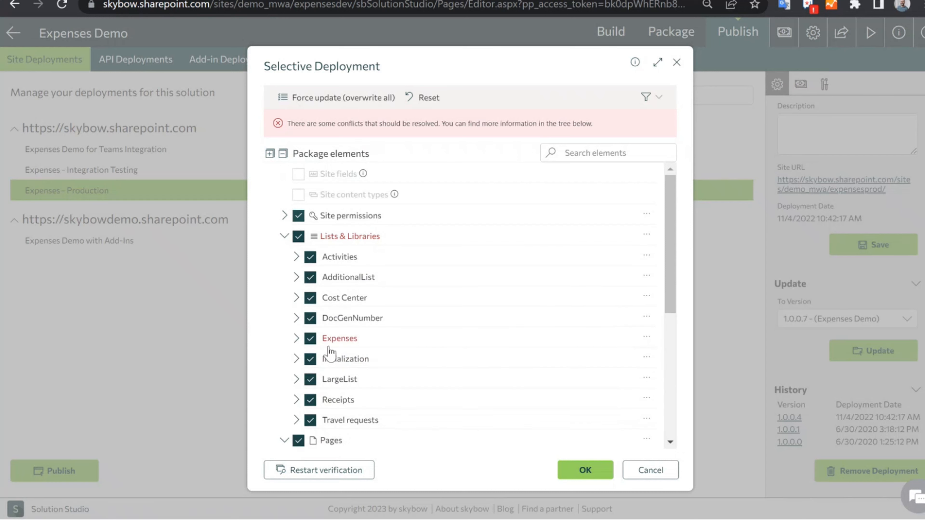
{"action": "scroll", "coordinate": [306, 301], "scroll_direction": "down", "scroll_amount": 2}
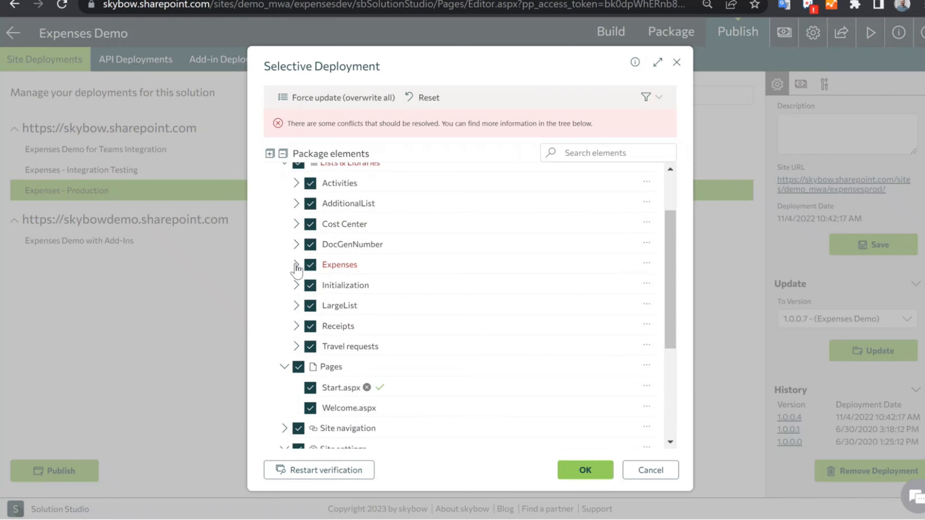
{"action": "left_click", "coordinate": [296, 285]}
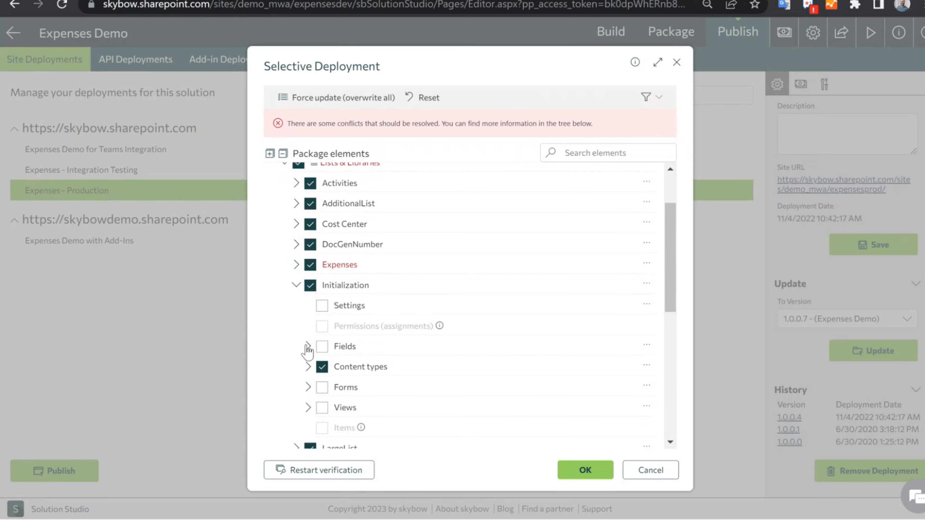
{"action": "scroll", "coordinate": [366, 432], "scroll_direction": "down", "scroll_amount": 2}
{"action": "scroll", "coordinate": [366, 432], "scroll_direction": "down", "scroll_amount": 4}
{"action": "scroll", "coordinate": [346, 364], "scroll_direction": "up", "scroll_amount": 5}
{"action": "left_click", "coordinate": [323, 389]}
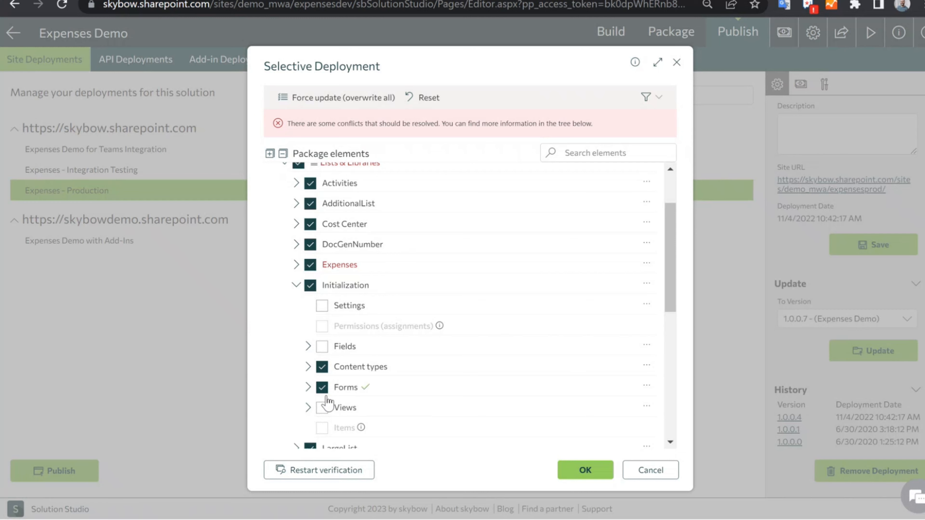
{"action": "left_click", "coordinate": [309, 388]}
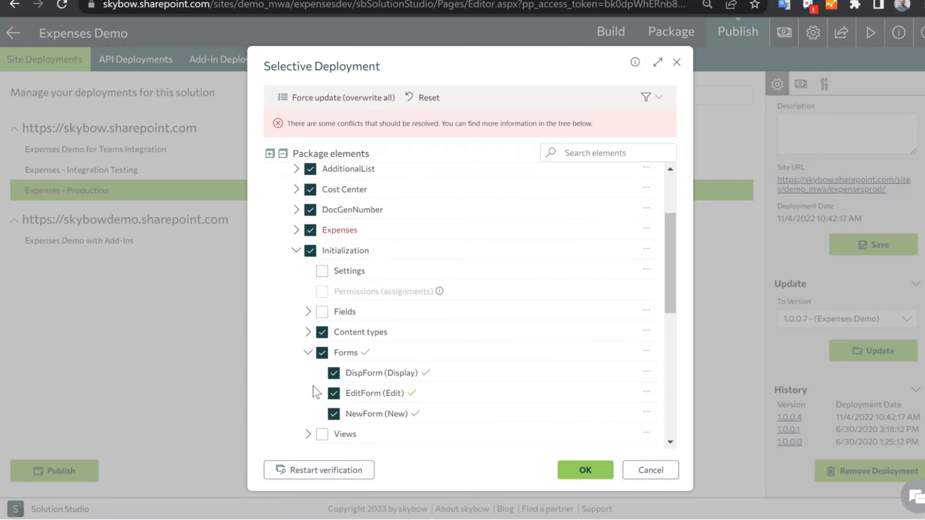
{"action": "scroll", "coordinate": [368, 283], "scroll_direction": "down", "scroll_amount": 3}
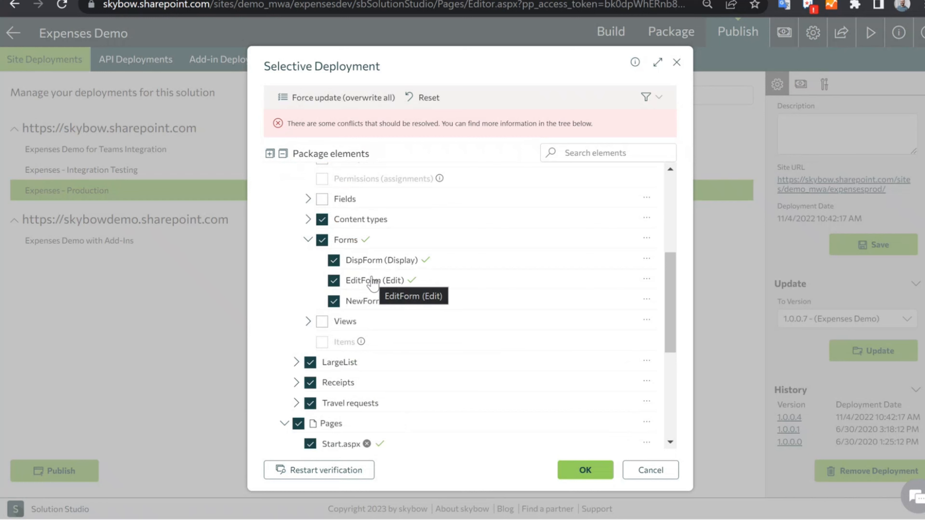
{"action": "left_click", "coordinate": [323, 243]}
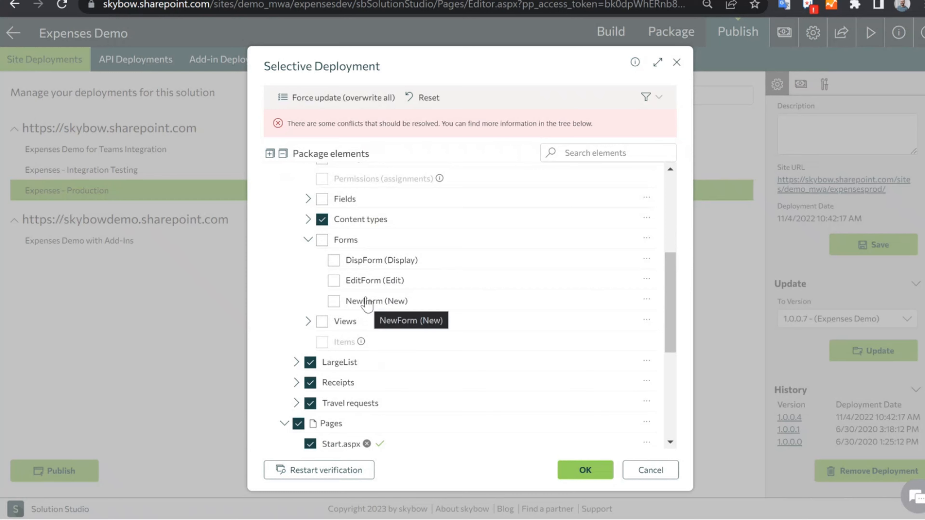
Examine the Expenses list's Fields and Views, including the conflicts on Total and Expenses in preparation and the note on ExpenseDossier
{"action": "scroll", "coordinate": [366, 304], "scroll_direction": "up", "scroll_amount": 4}
{"action": "left_click", "coordinate": [297, 266]}
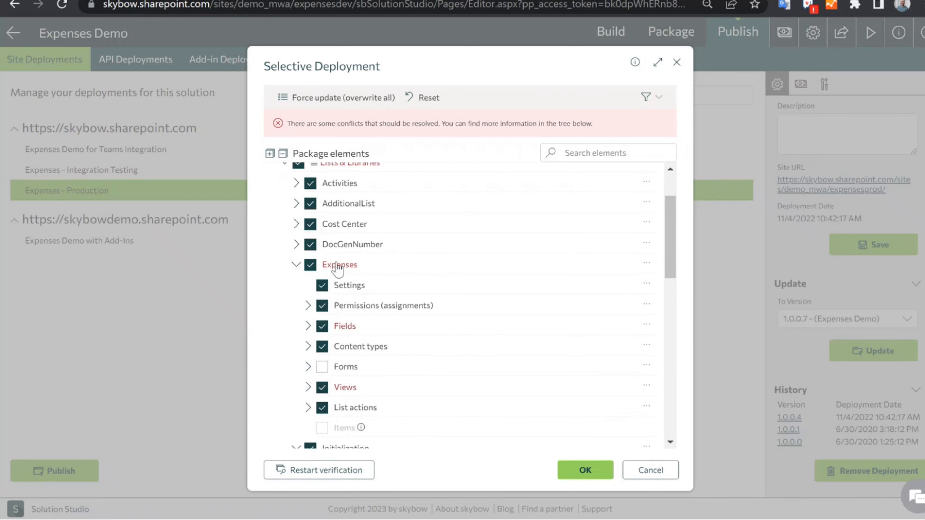
{"action": "left_click", "coordinate": [308, 326]}
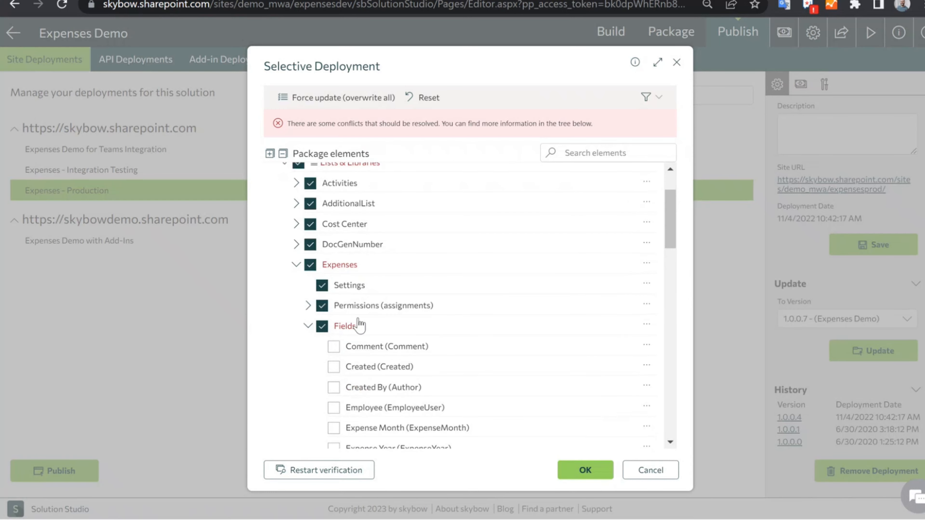
{"action": "scroll", "coordinate": [353, 321], "scroll_direction": "down", "scroll_amount": 8}
{"action": "scroll", "coordinate": [353, 320], "scroll_direction": "down", "scroll_amount": 4}
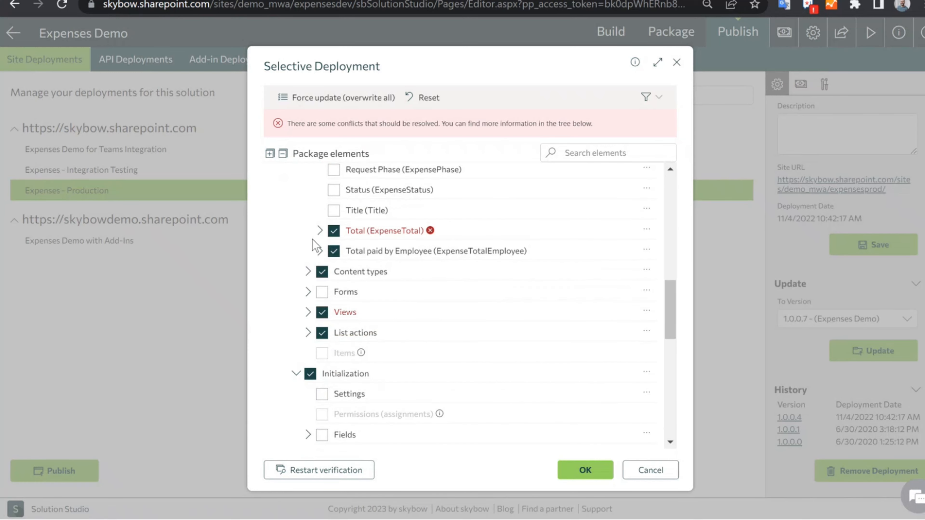
{"action": "left_click", "coordinate": [308, 313]}
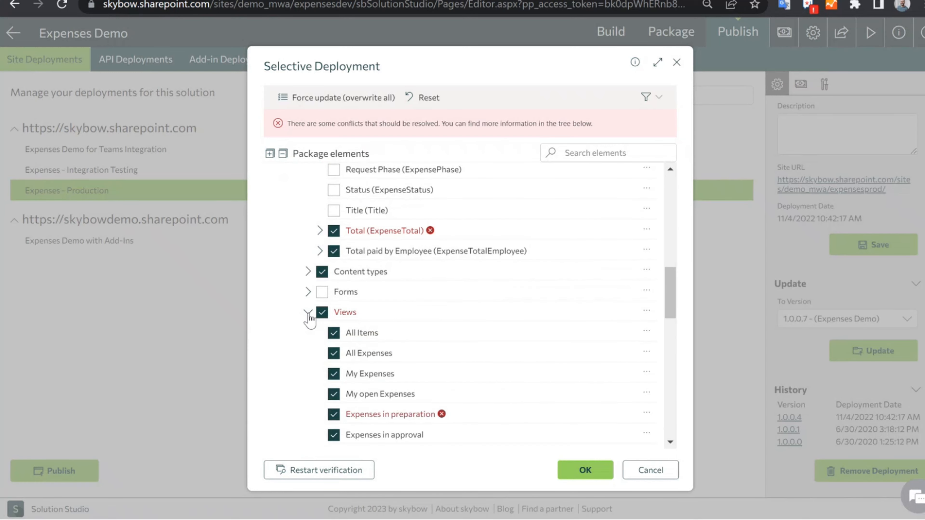
{"action": "mouse_move", "coordinate": [442, 416]}
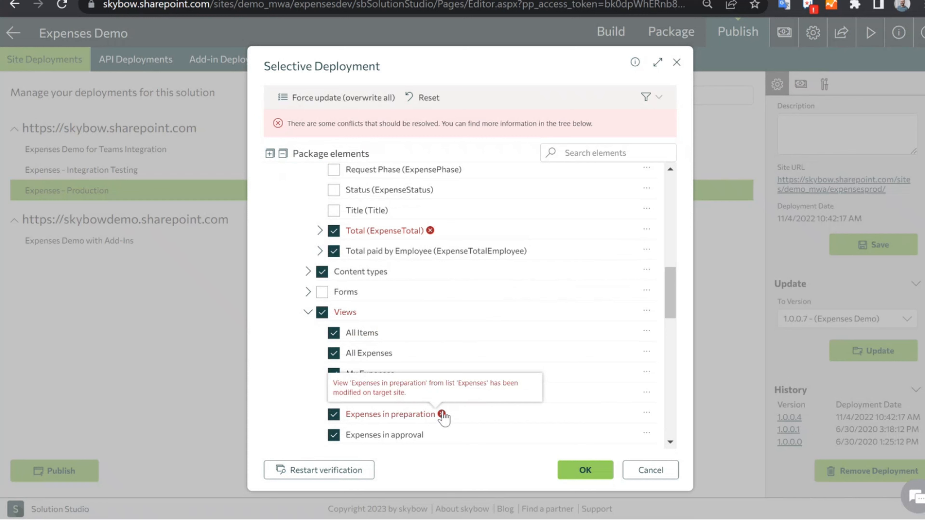
{"action": "mouse_move", "coordinate": [431, 233]}
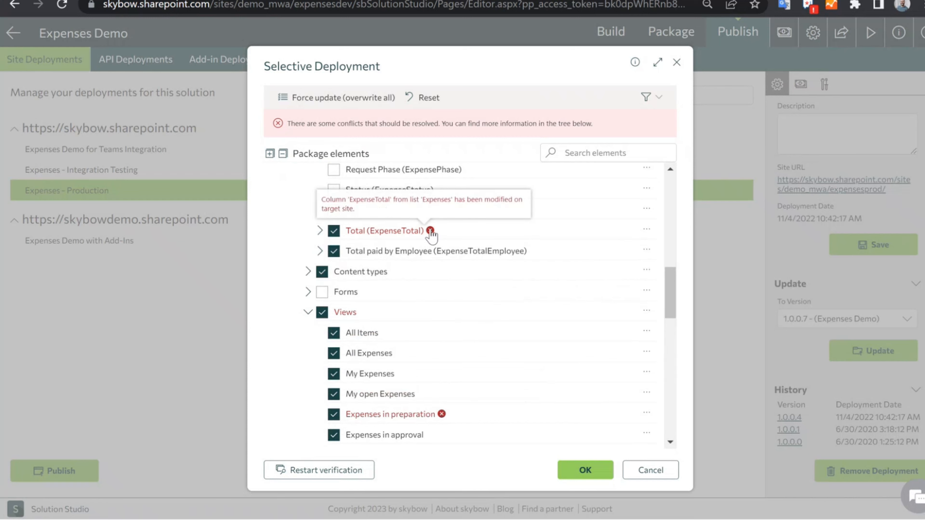
{"action": "scroll", "coordinate": [355, 326], "scroll_direction": "up", "scroll_amount": 8}
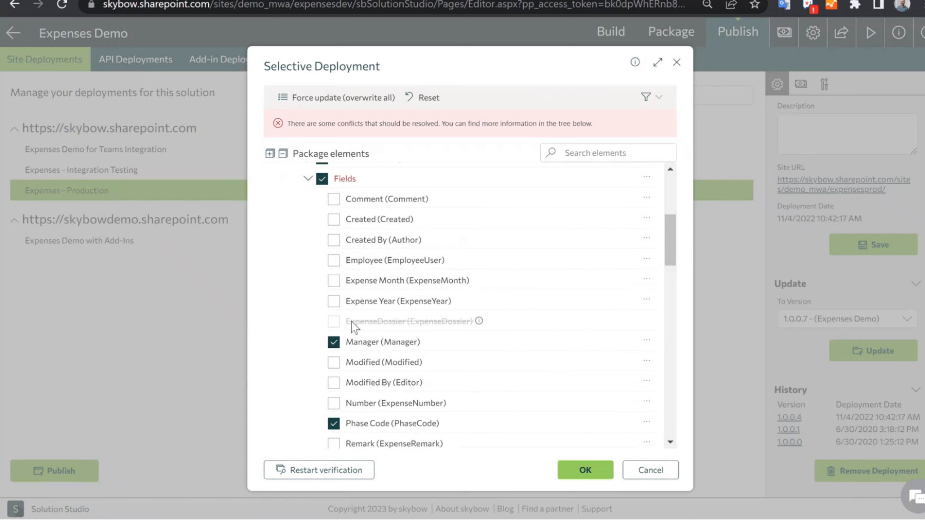
{"action": "mouse_move", "coordinate": [479, 322]}
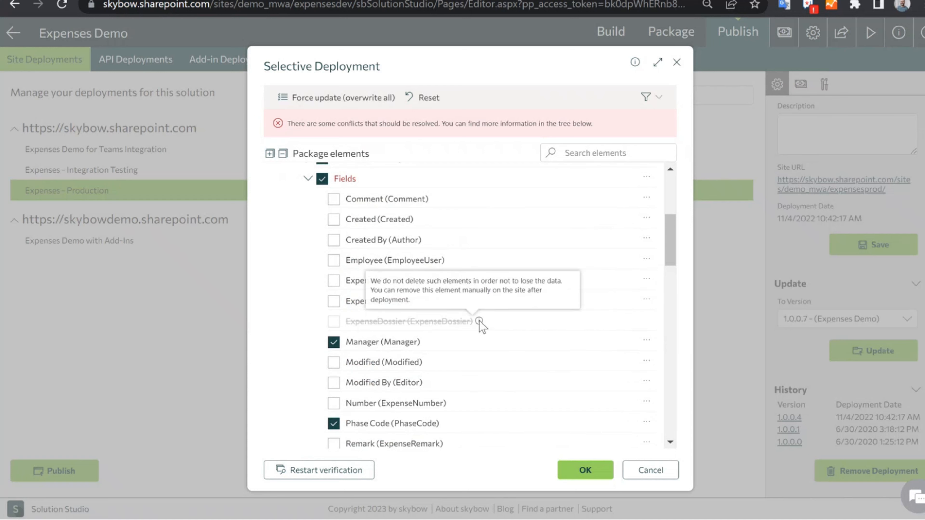
{"action": "scroll", "coordinate": [333, 329], "scroll_direction": "up", "scroll_amount": 5}
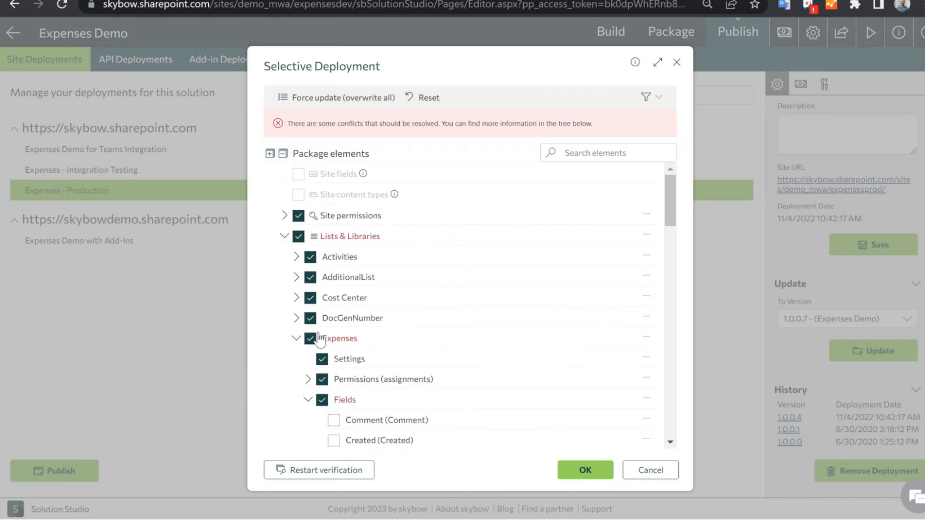
Expand Site permissions, and apply Force update (overwrite all) to the whole package and reset it
{"action": "left_click", "coordinate": [284, 215]}
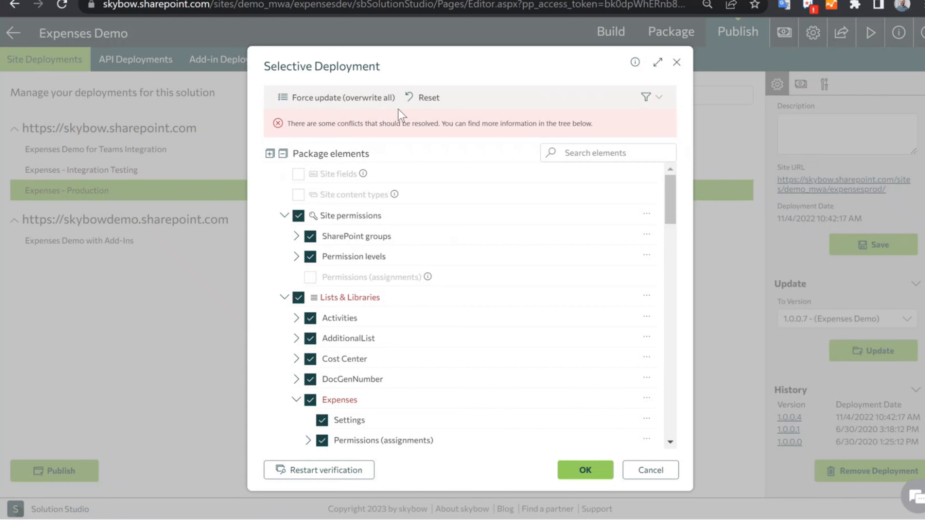
{"action": "left_click", "coordinate": [351, 104]}
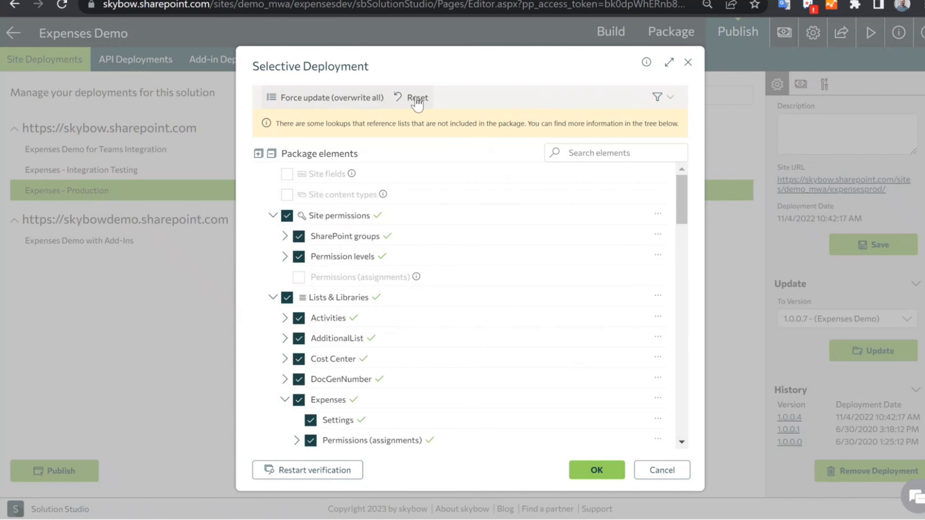
{"action": "left_click", "coordinate": [404, 96]}
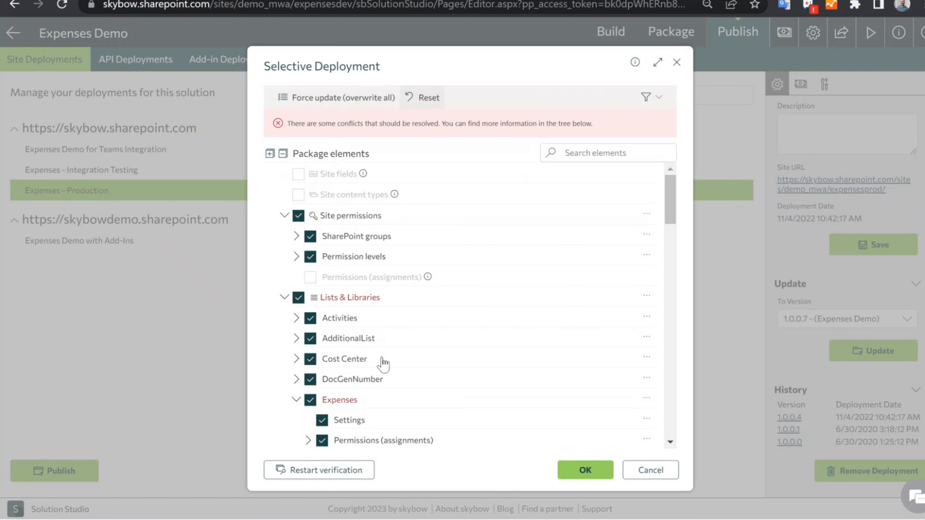
Filter the package elements to errors and conflicts only, and exclude the Site logo from deployments
{"action": "left_click", "coordinate": [658, 99]}
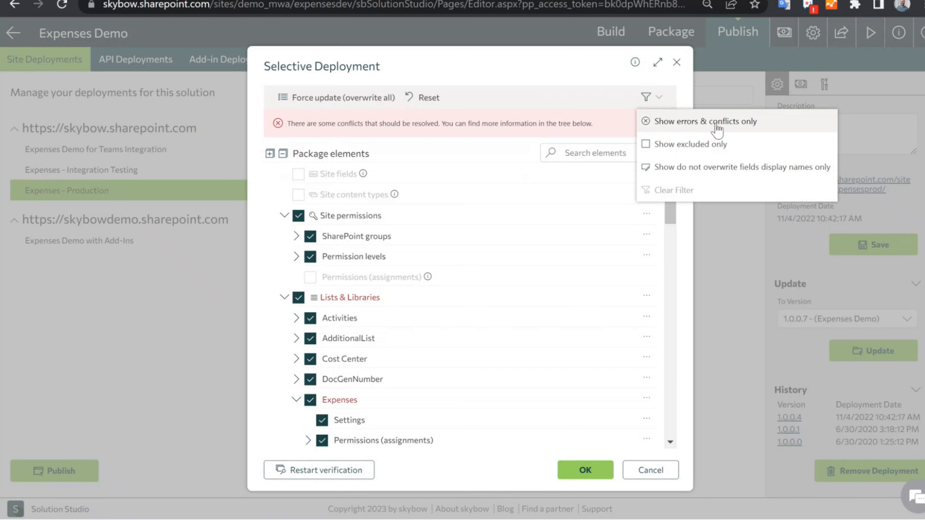
{"action": "left_click", "coordinate": [678, 126]}
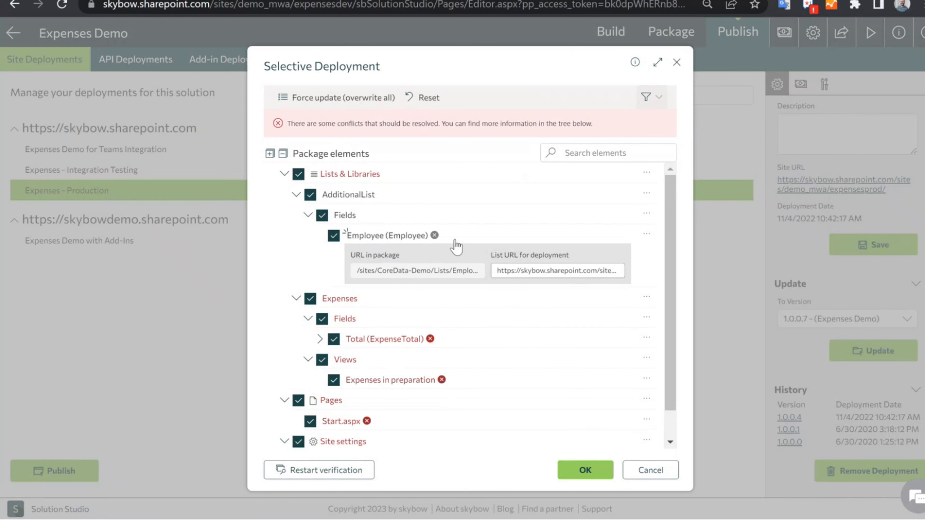
{"action": "scroll", "coordinate": [375, 382], "scroll_direction": "down", "scroll_amount": 1}
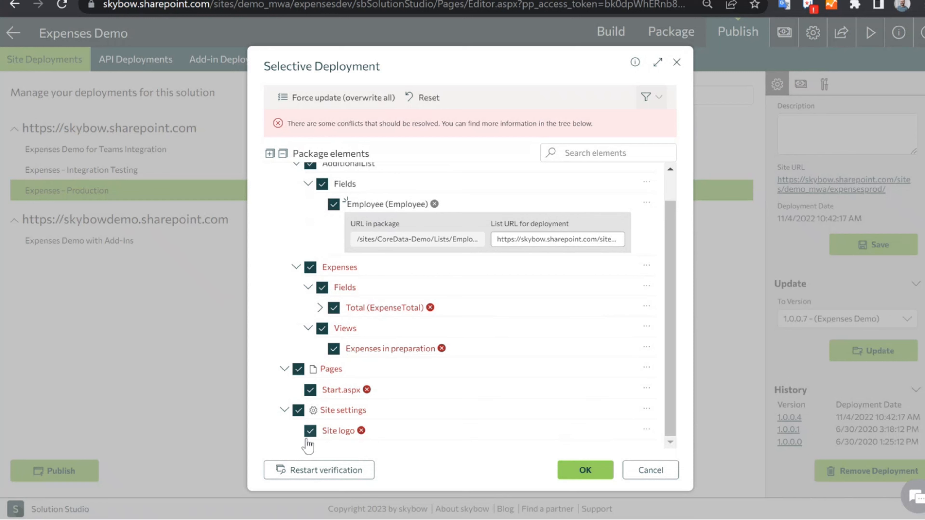
{"action": "left_click", "coordinate": [310, 431]}
{"action": "left_click", "coordinate": [362, 430]}
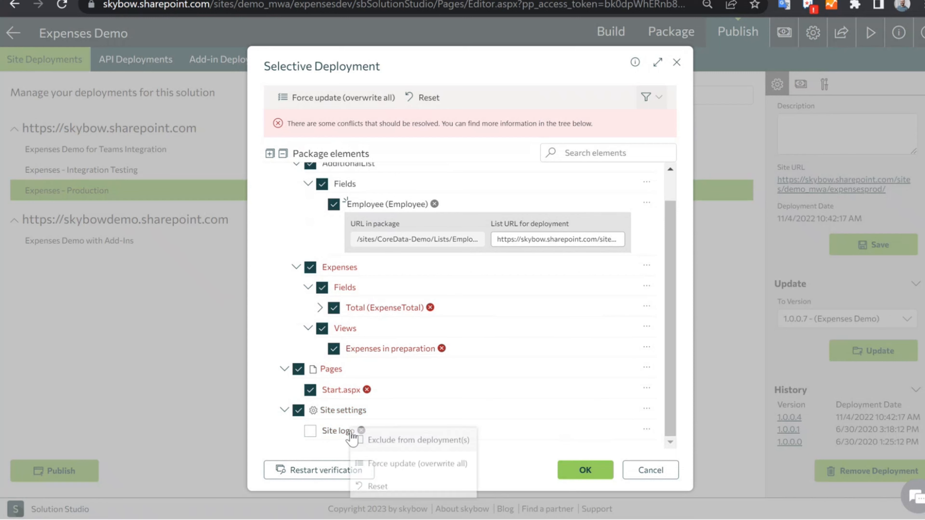
{"action": "left_click", "coordinate": [397, 443]}
Apply Force update (overwrite all) to the Start.aspx page, the Expenses in preparation view and the Total (ExpenseTotal) field
{"action": "left_click", "coordinate": [366, 389]}
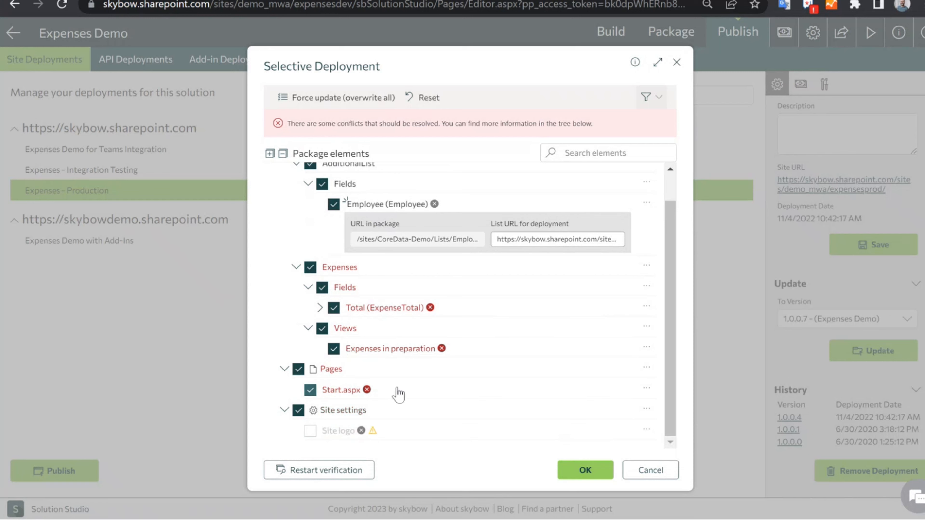
{"action": "left_click", "coordinate": [408, 426]}
{"action": "left_click", "coordinate": [392, 348]}
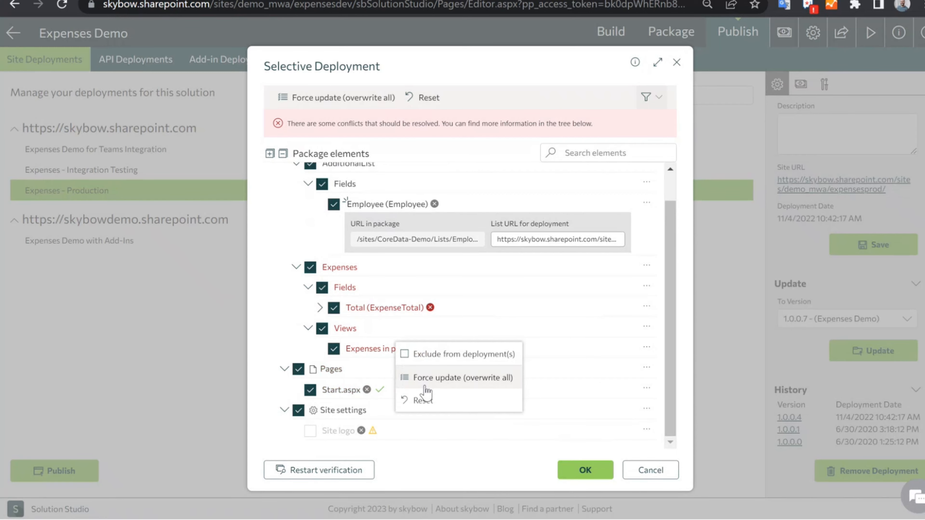
{"action": "left_click", "coordinate": [431, 379]}
{"action": "right_click", "coordinate": [391, 306]}
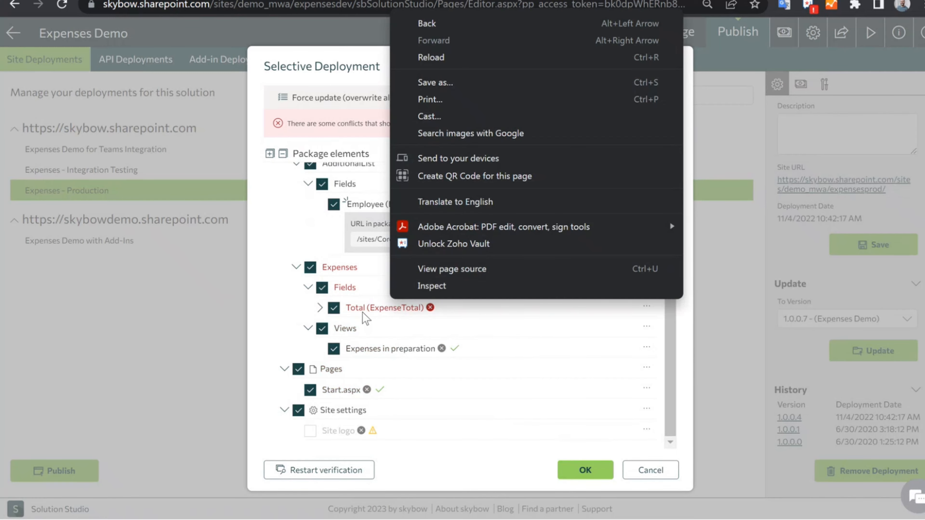
{"action": "left_click", "coordinate": [384, 311]}
{"action": "left_click", "coordinate": [404, 343]}
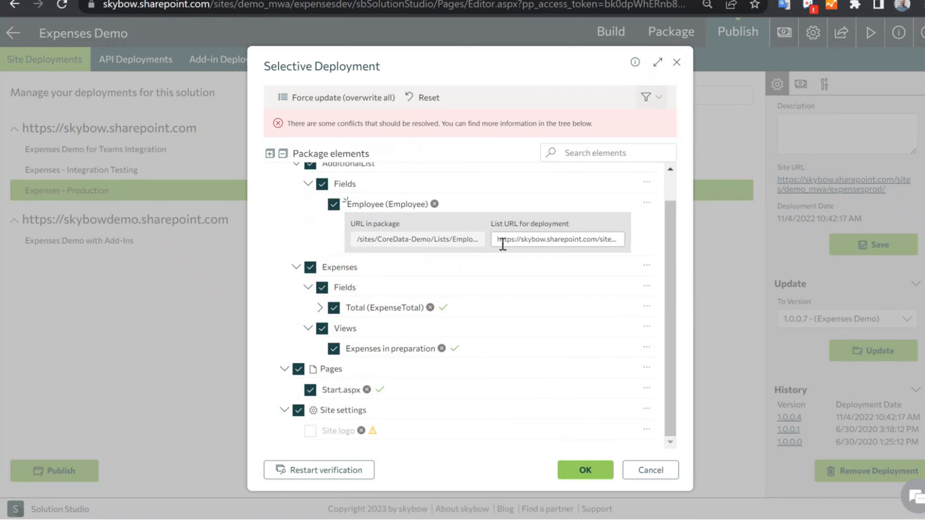
Compare the Employee lookup field's URL in package with its list URL for deployment under AdditionalList
{"action": "left_click_drag", "start_coordinate": [503, 244], "coordinate": [547, 240]}
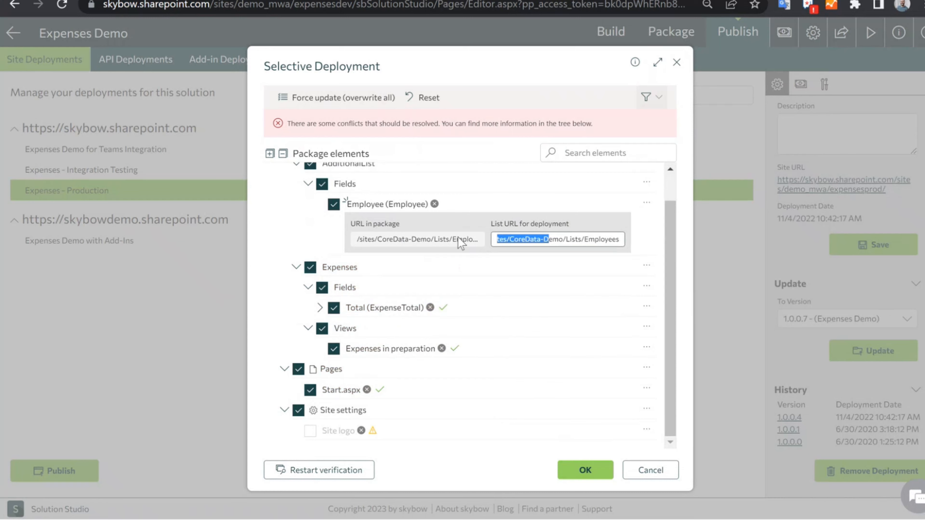
{"action": "left_click_drag", "start_coordinate": [458, 238], "coordinate": [580, 239]}
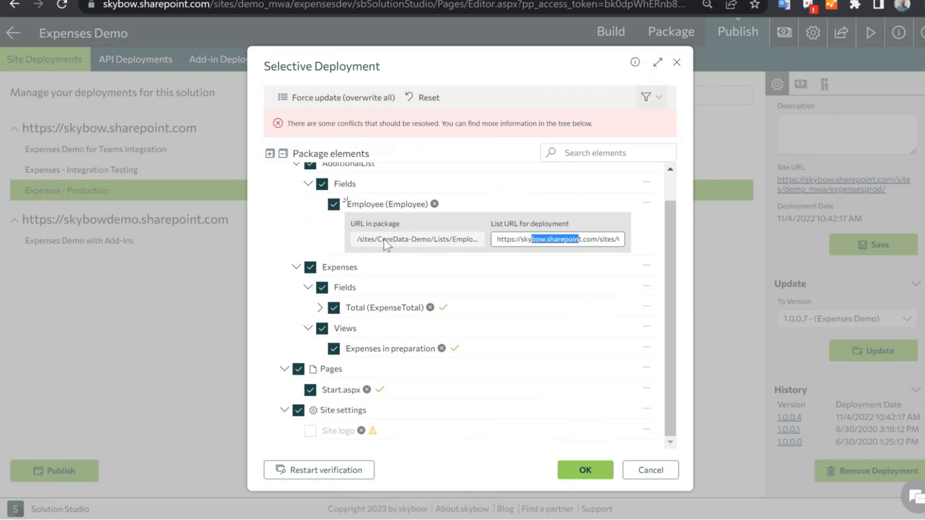
{"action": "left_click", "coordinate": [286, 226]}
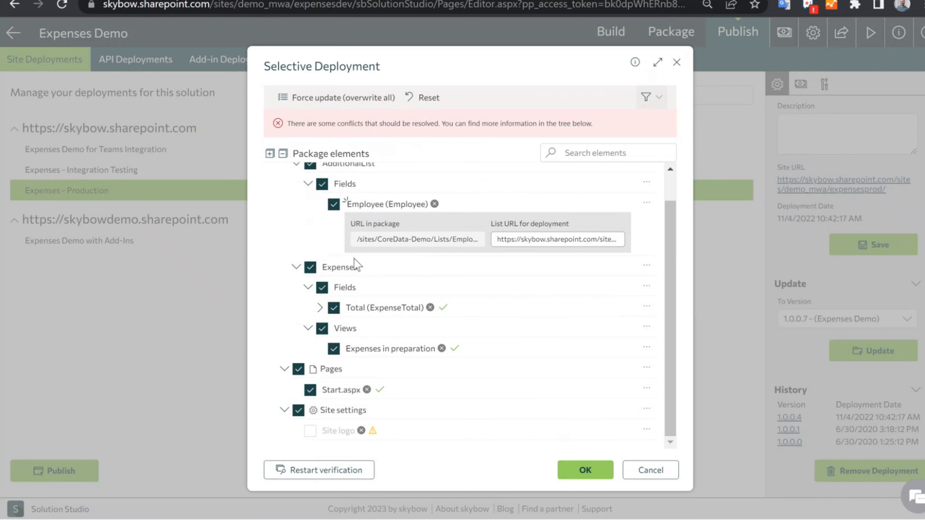
{"action": "scroll", "coordinate": [354, 259], "scroll_direction": "up", "scroll_amount": 2}
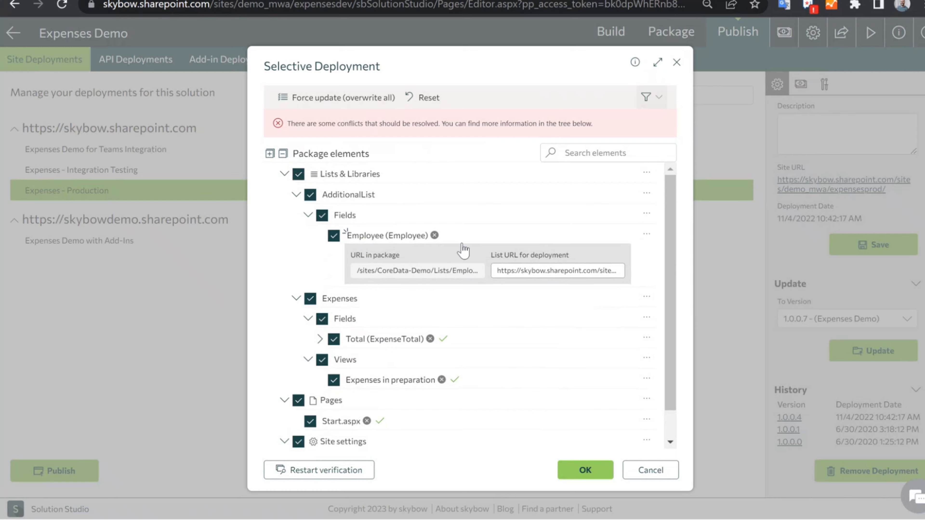
Clear the filter and expand the Fields of the Expenses list under Lists & Libraries
{"action": "left_click", "coordinate": [651, 96]}
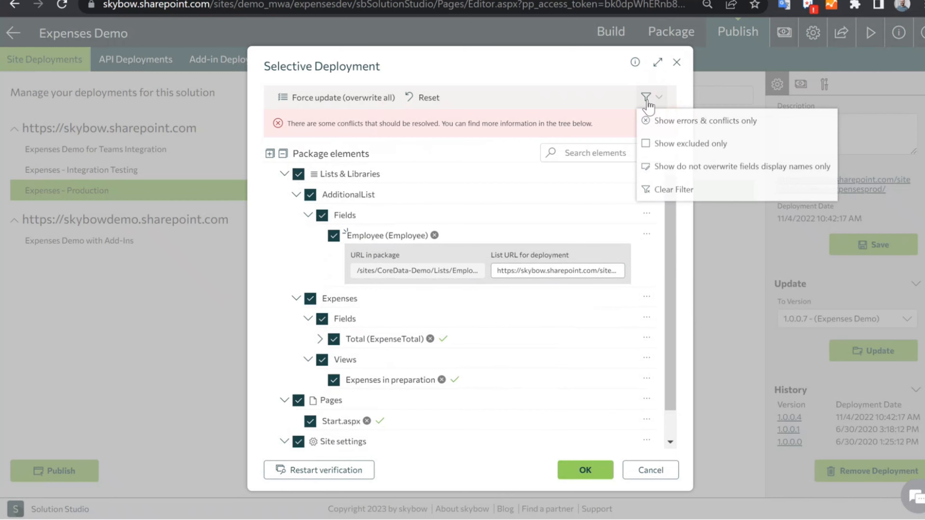
{"action": "left_click", "coordinate": [670, 191]}
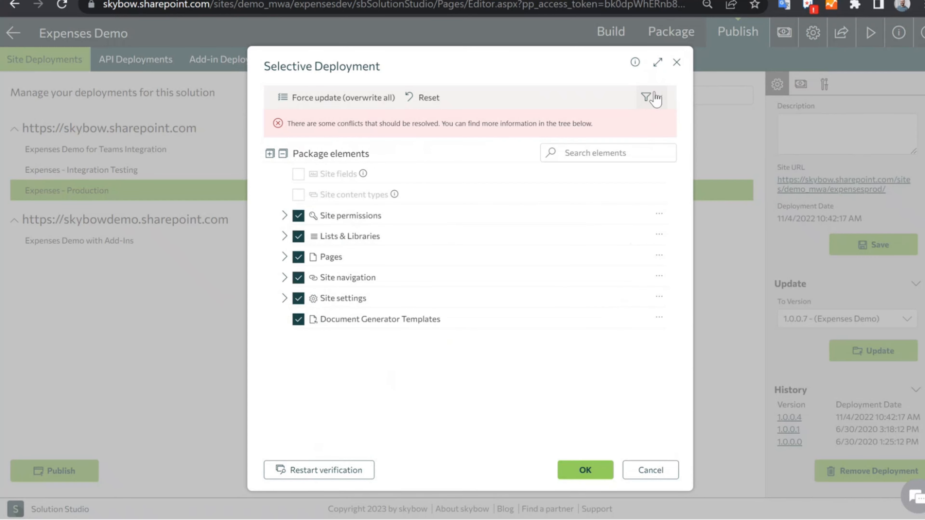
{"action": "left_click", "coordinate": [657, 100]}
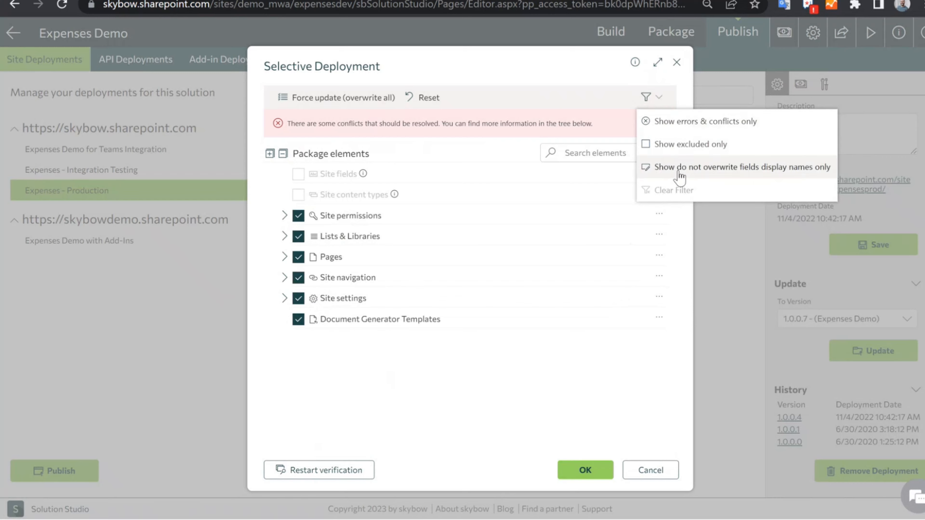
{"action": "left_click", "coordinate": [285, 235]}
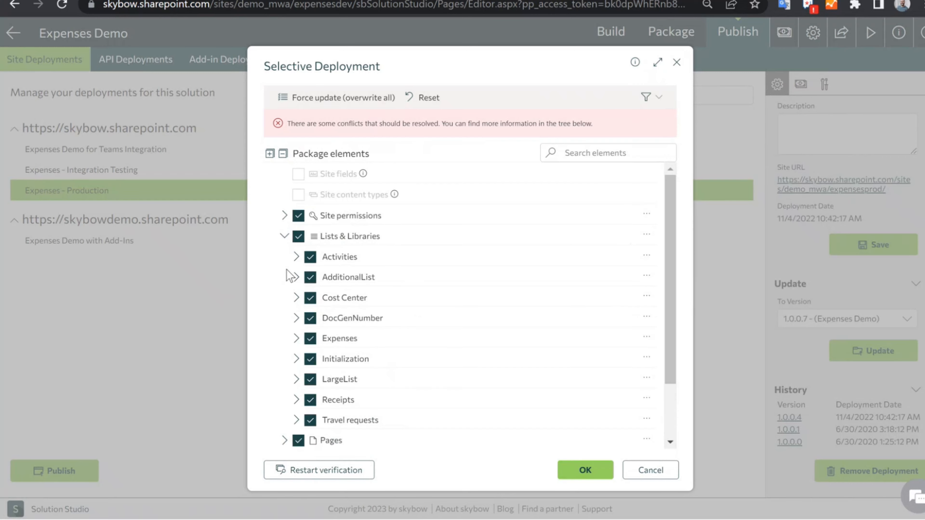
{"action": "left_click", "coordinate": [296, 338]}
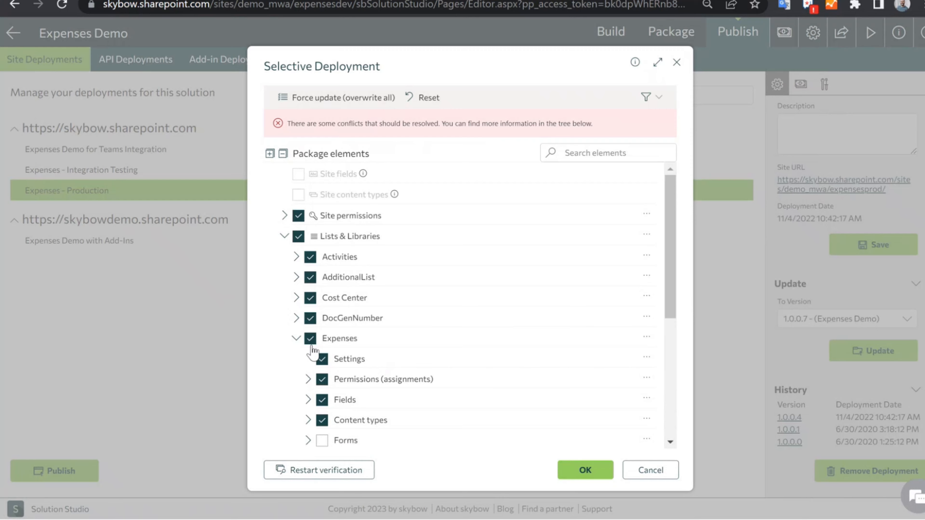
{"action": "scroll", "coordinate": [399, 356], "scroll_direction": "down", "scroll_amount": 4}
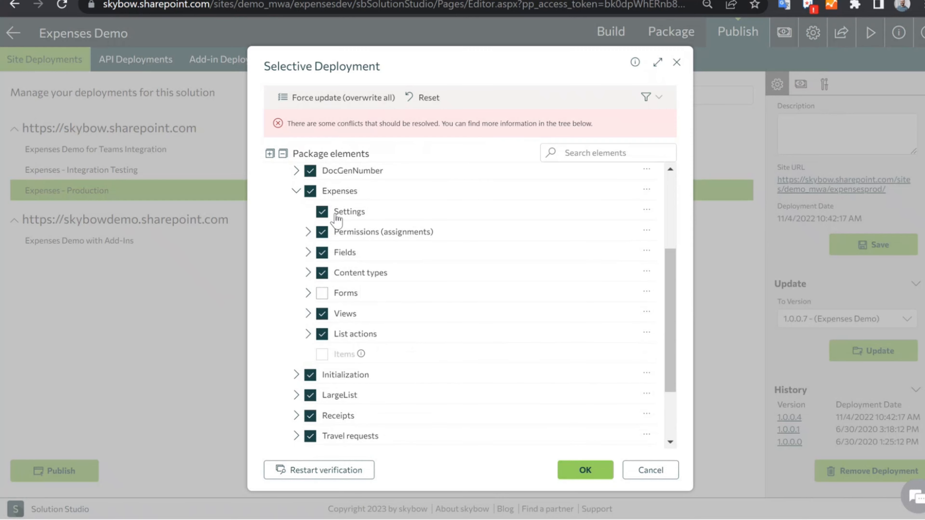
{"action": "left_click", "coordinate": [646, 189]}
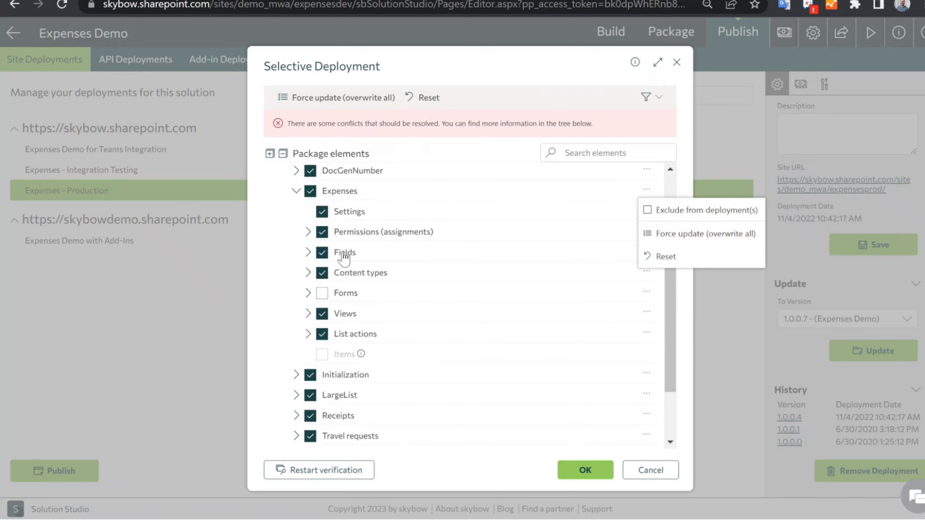
{"action": "left_click", "coordinate": [307, 252]}
{"action": "scroll", "coordinate": [353, 302], "scroll_direction": "down", "scroll_amount": 15}
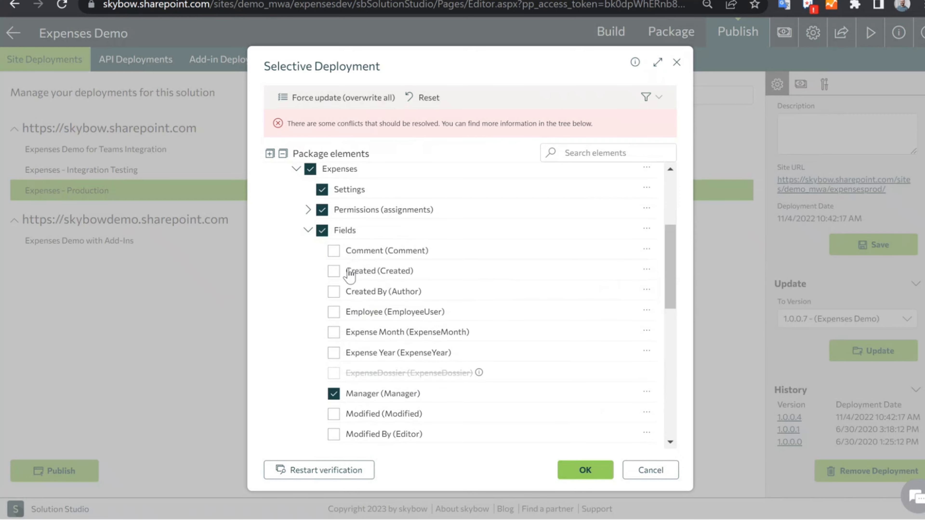
{"action": "scroll", "coordinate": [353, 303], "scroll_direction": "up", "scroll_amount": 14}
{"action": "scroll", "coordinate": [352, 304], "scroll_direction": "up", "scroll_amount": 5}
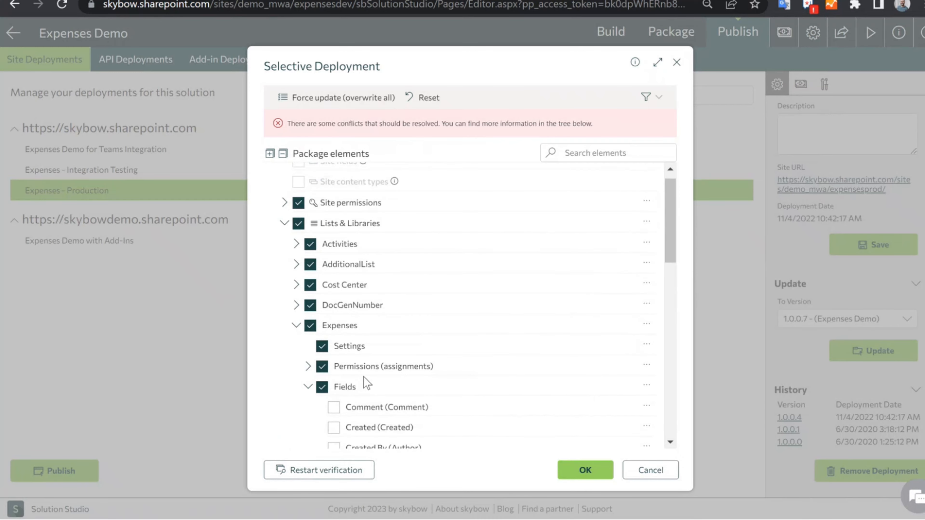
Set the Expenses list's Fields to Do not overwrite display names
{"action": "right_click", "coordinate": [379, 390]}
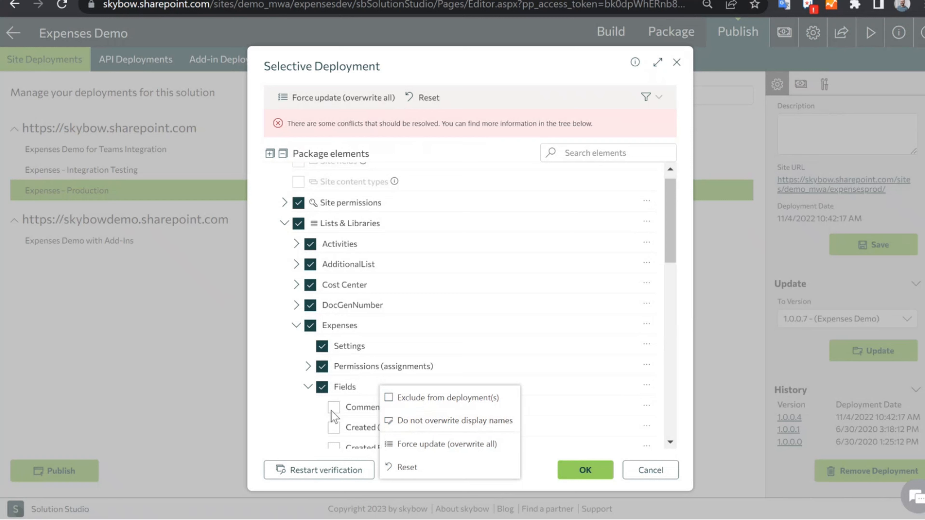
{"action": "right_click", "coordinate": [367, 407]}
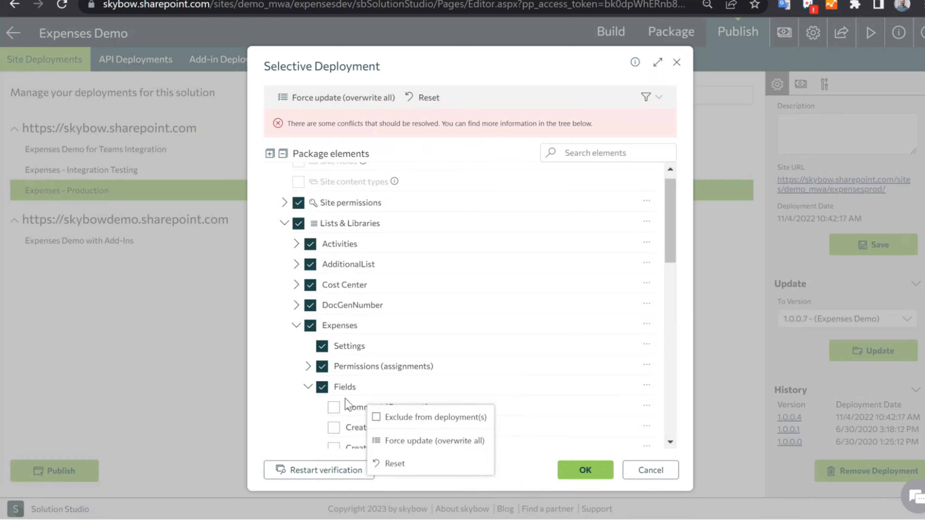
{"action": "right_click", "coordinate": [350, 393]}
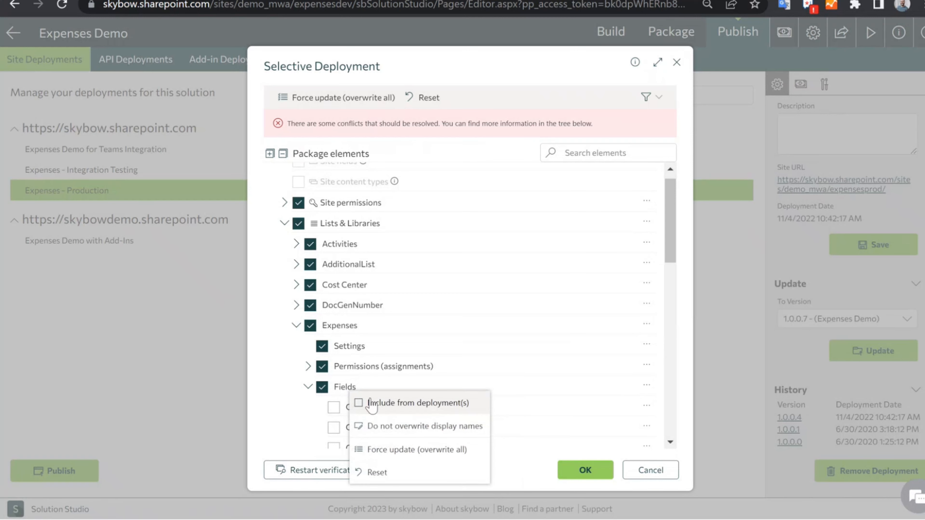
{"action": "left_click", "coordinate": [391, 430]}
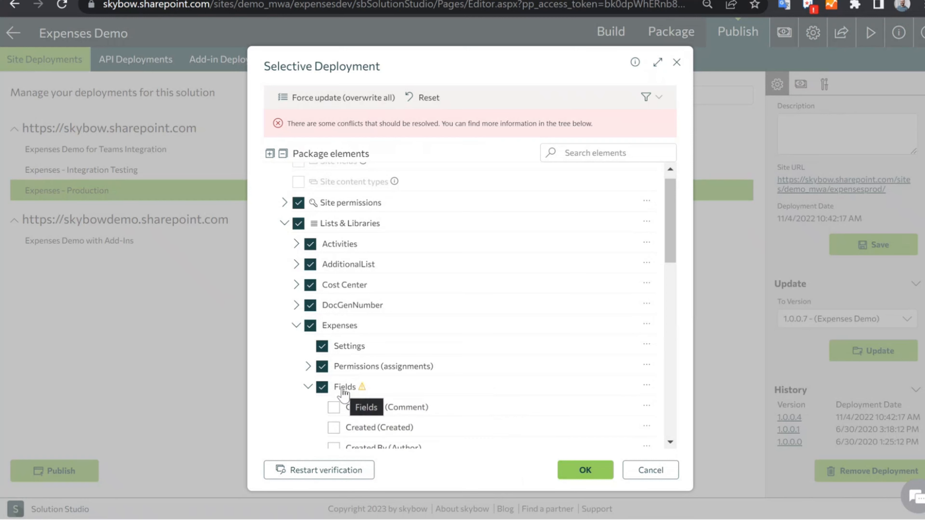
Filter the elements by do not overwrite fields display names only and by excluded only, and clear the filter
{"action": "left_click", "coordinate": [646, 96]}
{"action": "left_click", "coordinate": [695, 176]}
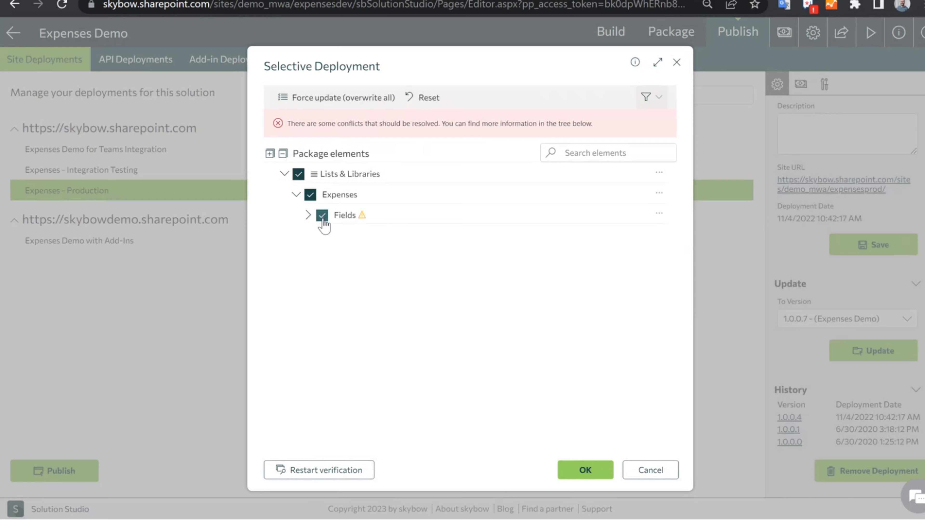
{"action": "left_click", "coordinate": [655, 103]}
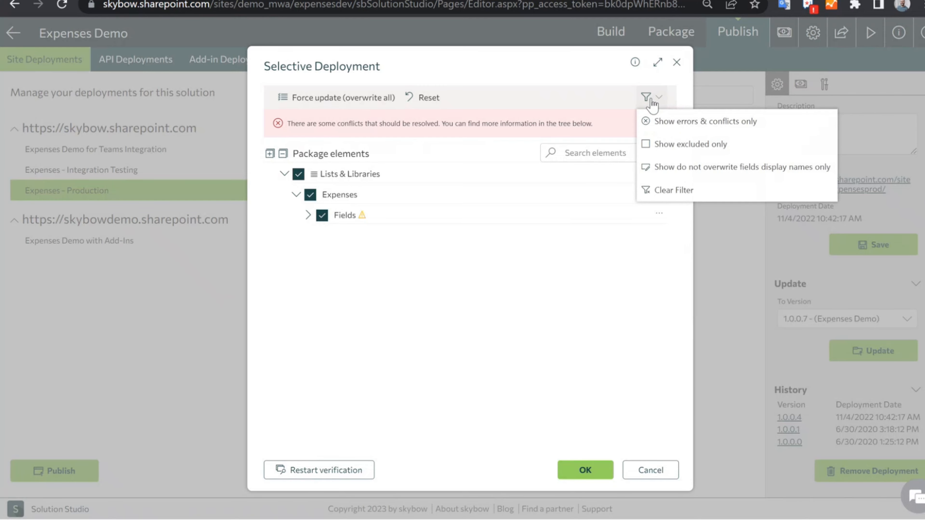
{"action": "left_click", "coordinate": [683, 146]}
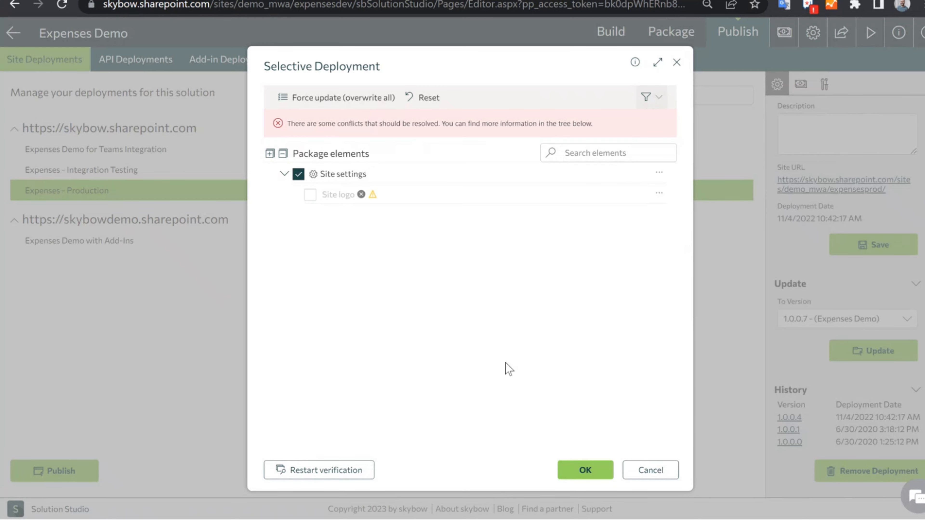
{"action": "left_click", "coordinate": [648, 103]}
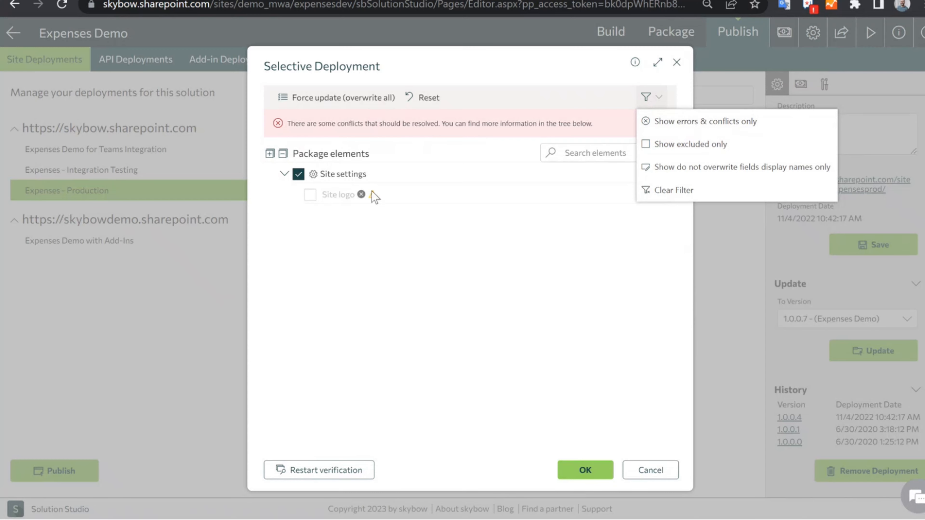
{"action": "mouse_move", "coordinate": [373, 197]}
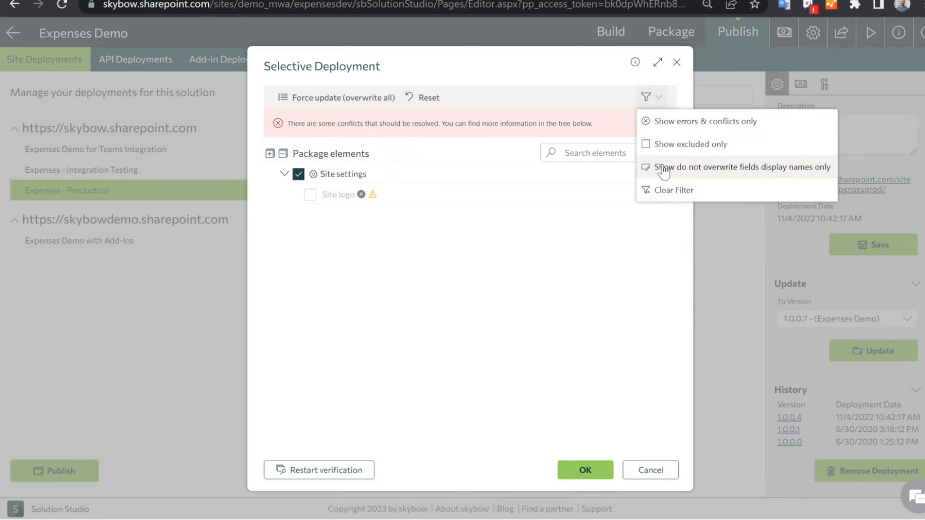
{"action": "left_click", "coordinate": [662, 193]}
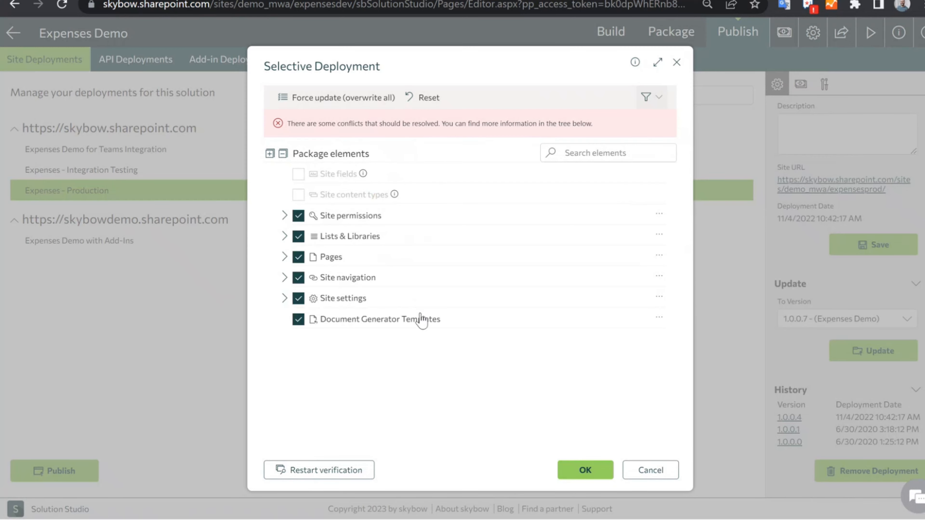
Search the package elements for "status", look through the matching fields, and clear the search
{"action": "left_click", "coordinate": [587, 153]}
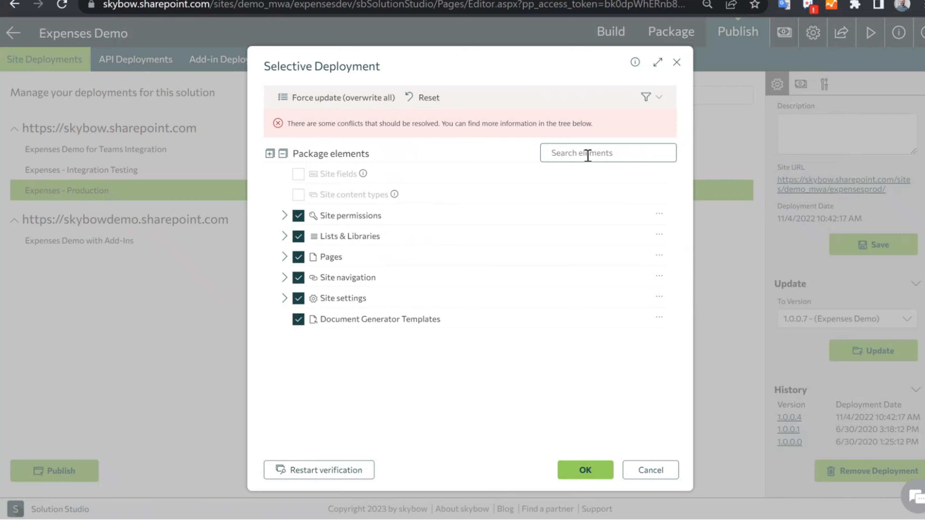
{"action": "type", "text": "status"}
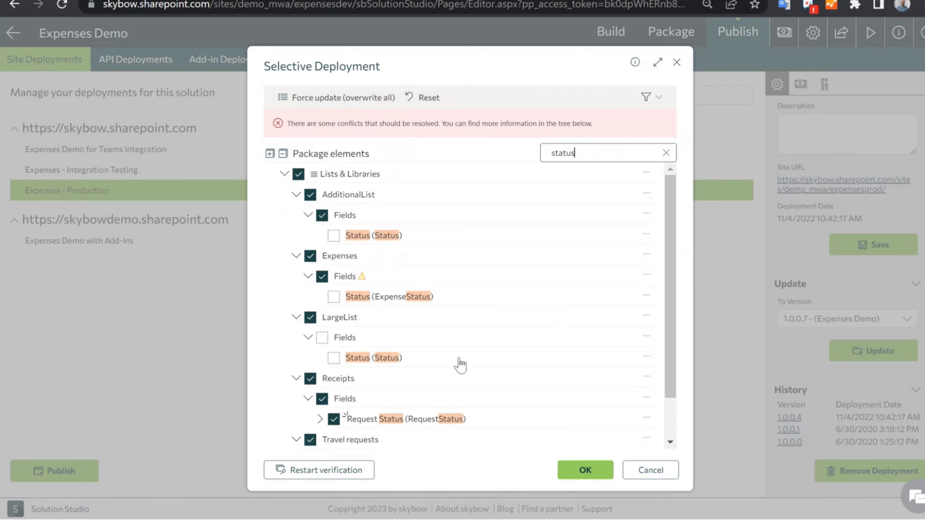
{"action": "scroll", "coordinate": [455, 368], "scroll_direction": "down", "scroll_amount": 2}
{"action": "scroll", "coordinate": [386, 397], "scroll_direction": "up", "scroll_amount": 2}
{"action": "left_click", "coordinate": [667, 154]}
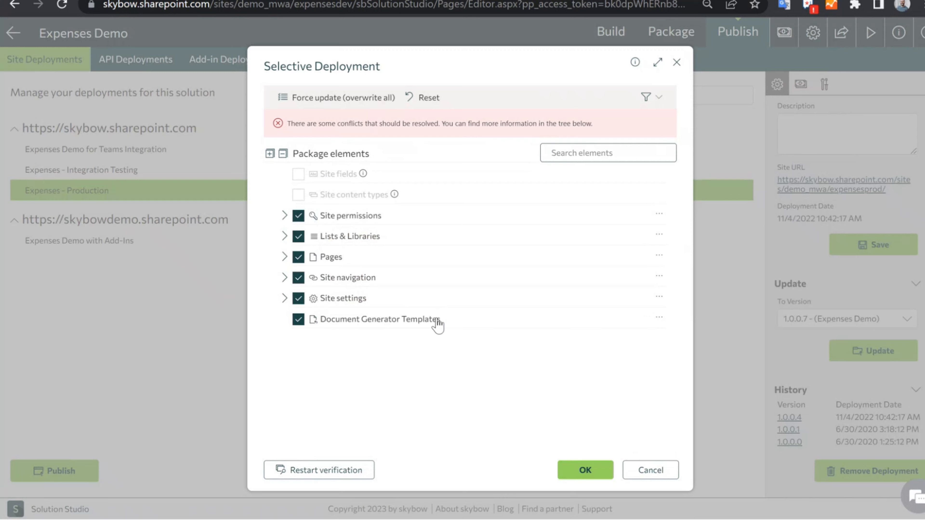
Exclude Document Generator Templates from the deployment
{"action": "left_click", "coordinate": [298, 321]}
{"action": "left_click", "coordinate": [298, 320]}
{"action": "right_click", "coordinate": [351, 322]}
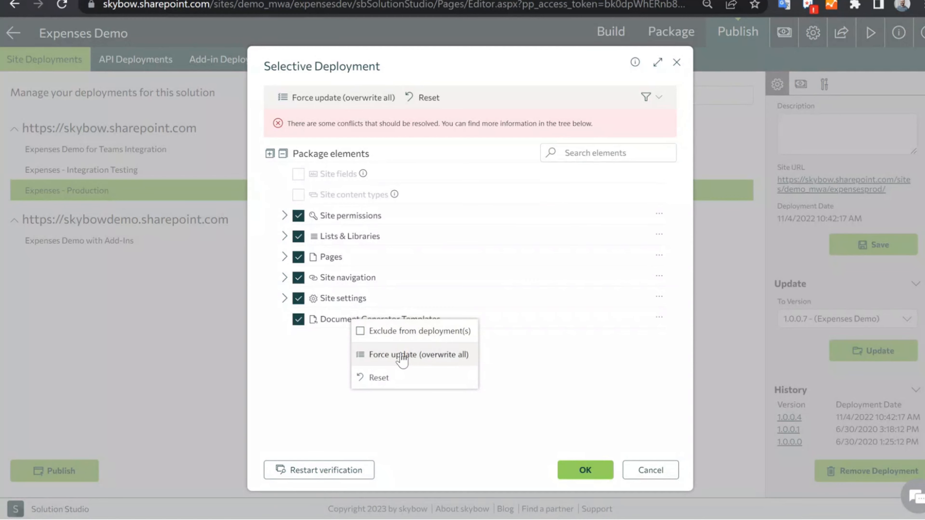
{"action": "left_click", "coordinate": [404, 337]}
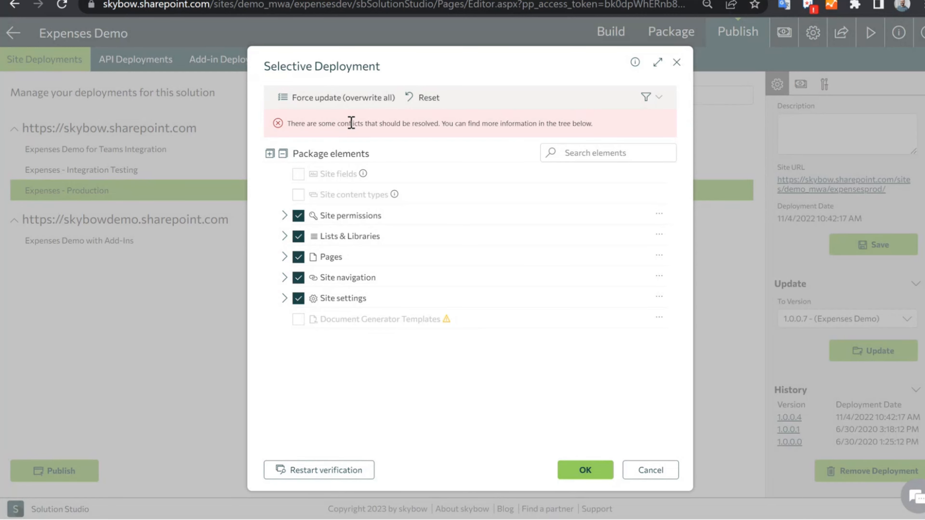
Accept the selective deployment configuration and start verification of the changes
{"action": "left_click_drag", "start_coordinate": [295, 124], "coordinate": [584, 124]}
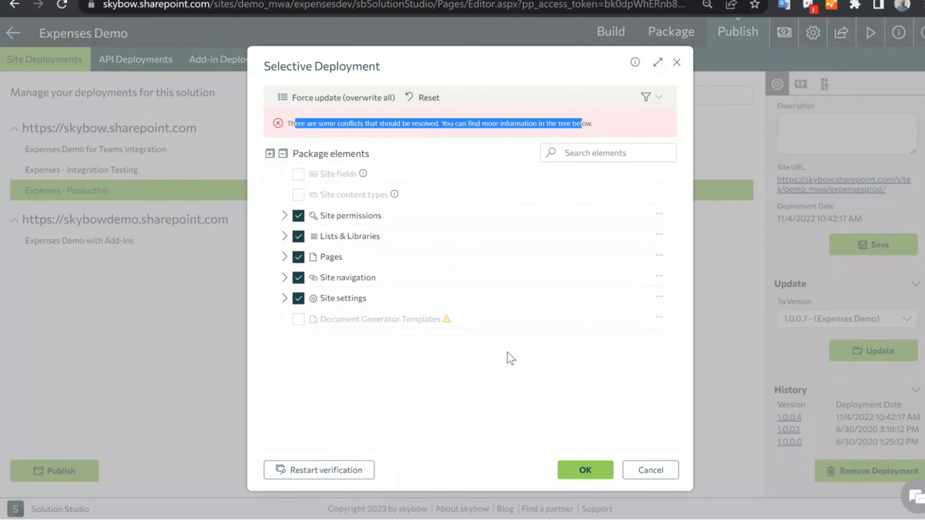
{"action": "left_click", "coordinate": [462, 379]}
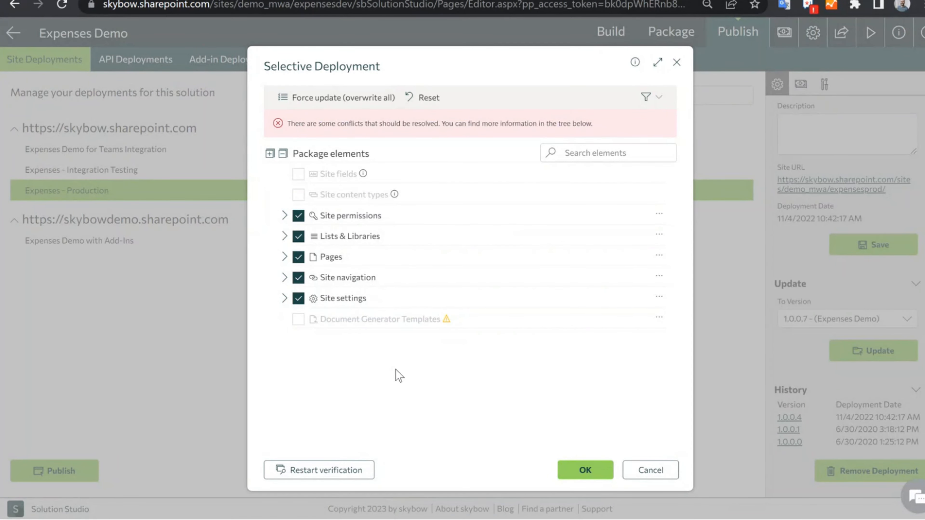
{"action": "left_click", "coordinate": [583, 472]}
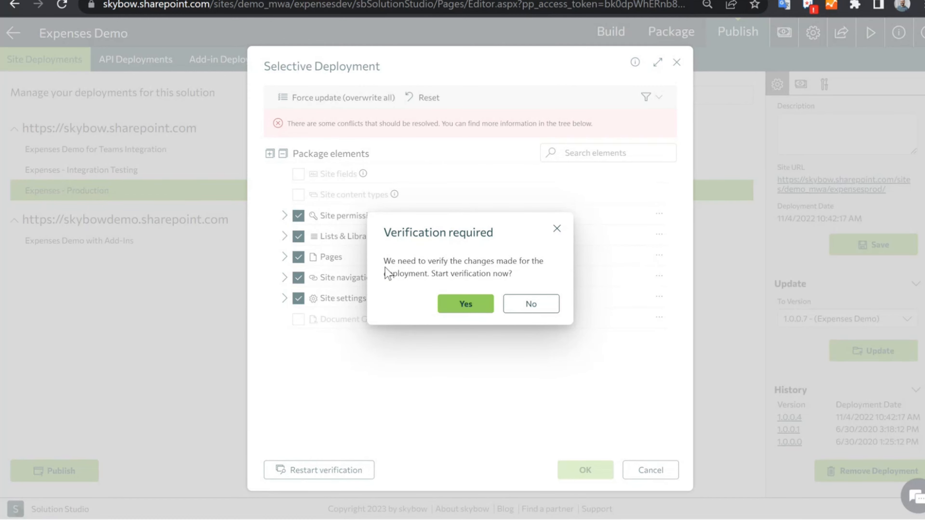
{"action": "left_click", "coordinate": [452, 312]}
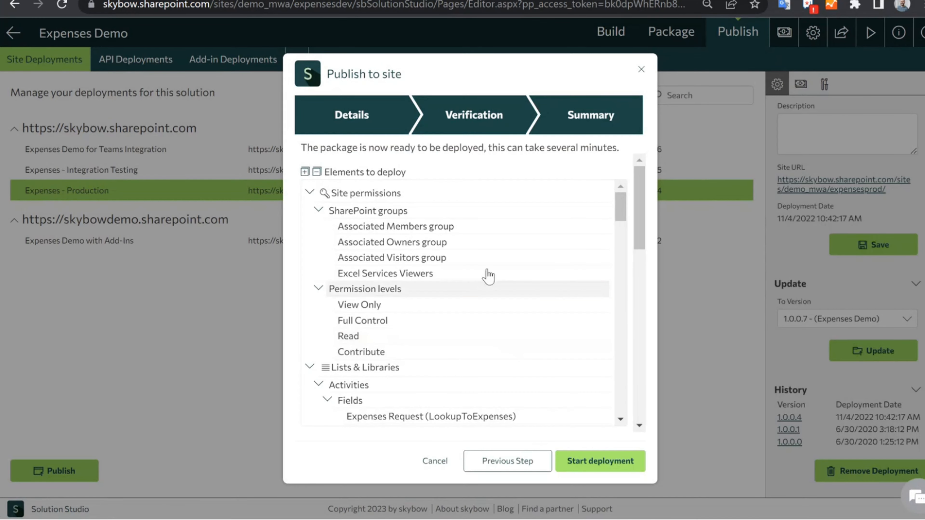
Review the full tree of elements to deploy in the Summary, and close the publishing wizard without starting the deployment
{"action": "scroll", "coordinate": [451, 310], "scroll_direction": "down", "scroll_amount": 10}
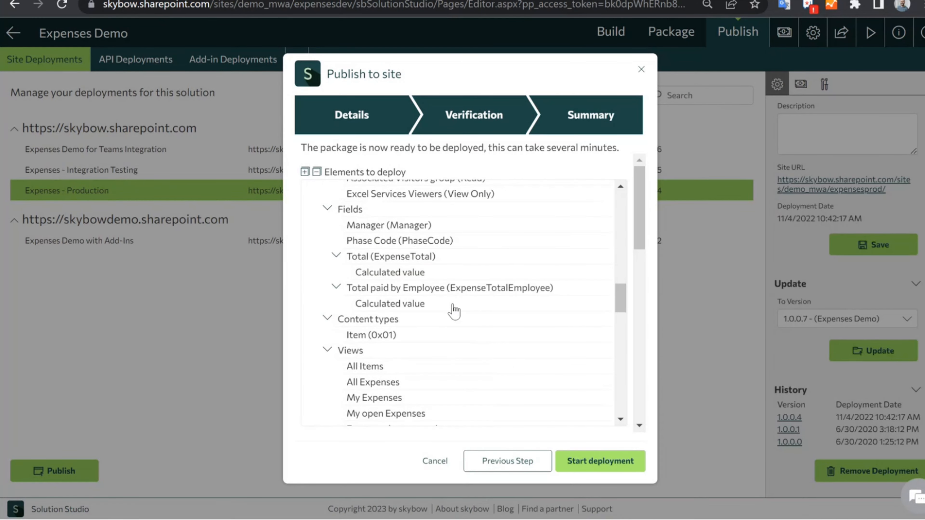
{"action": "scroll", "coordinate": [451, 328], "scroll_direction": "up", "scroll_amount": 10}
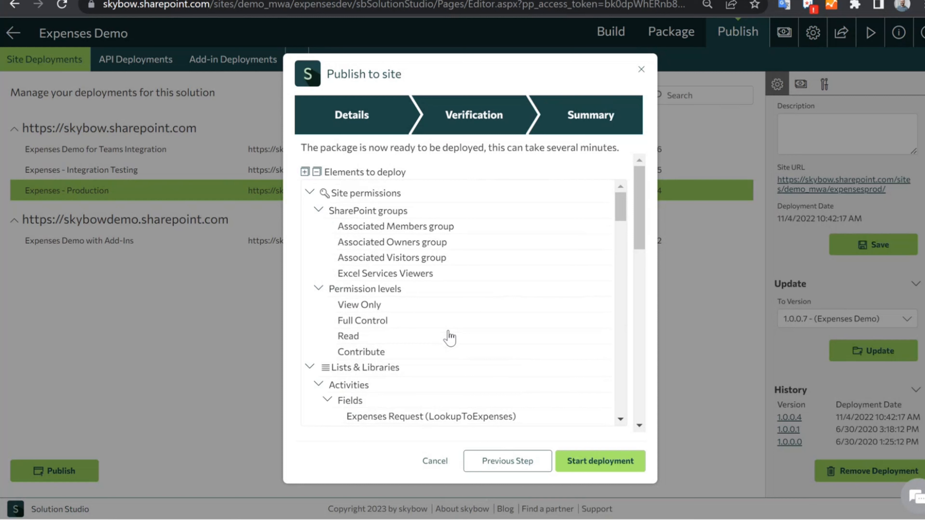
{"action": "scroll", "coordinate": [603, 280], "scroll_direction": "down", "scroll_amount": 1}
{"action": "scroll", "coordinate": [602, 274], "scroll_direction": "down", "scroll_amount": 2}
{"action": "scroll", "coordinate": [641, 263], "scroll_direction": "down", "scroll_amount": 10}
{"action": "scroll", "coordinate": [641, 269], "scroll_direction": "up", "scroll_amount": 10}
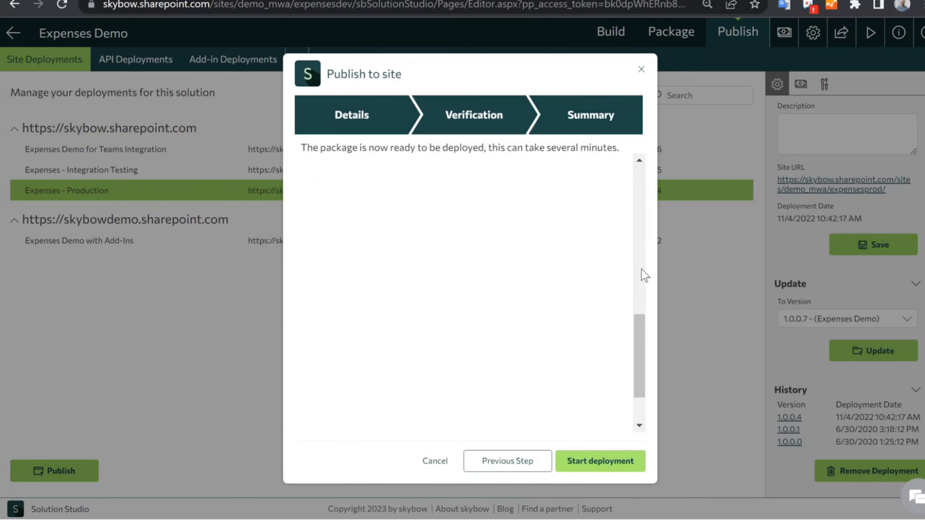
{"action": "scroll", "coordinate": [413, 279], "scroll_direction": "down", "scroll_amount": 8}
{"action": "scroll", "coordinate": [384, 291], "scroll_direction": "up", "scroll_amount": 5}
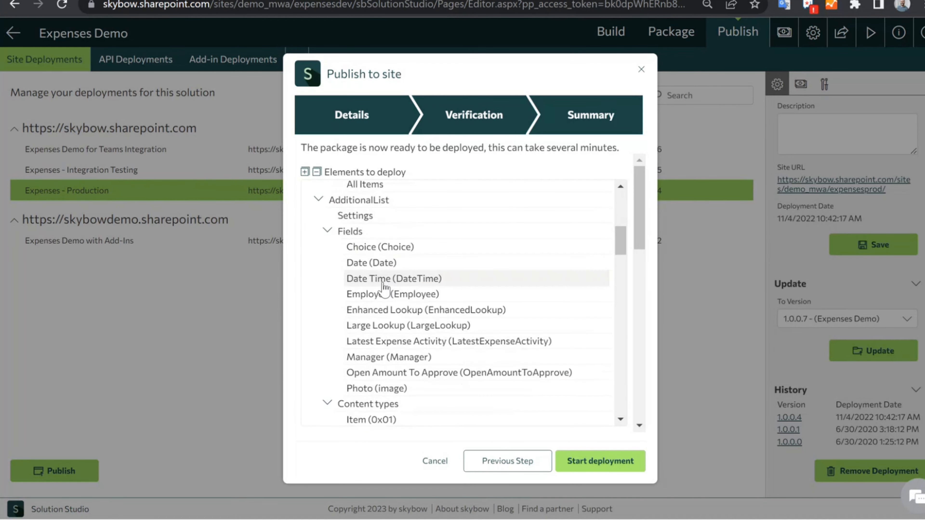
{"action": "scroll", "coordinate": [390, 304], "scroll_direction": "down", "scroll_amount": 15}
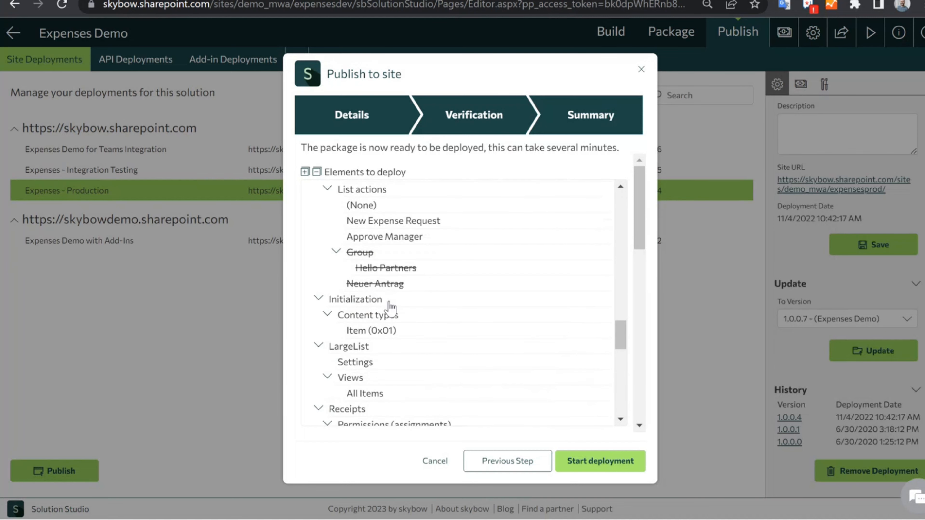
{"action": "scroll", "coordinate": [430, 324], "scroll_direction": "down", "scroll_amount": 10}
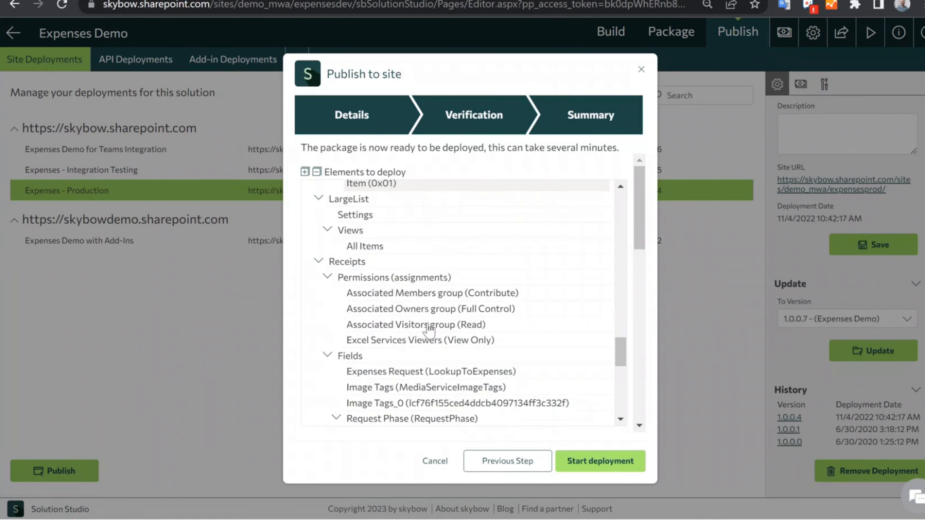
{"action": "scroll", "coordinate": [430, 330], "scroll_direction": "down", "scroll_amount": 5}
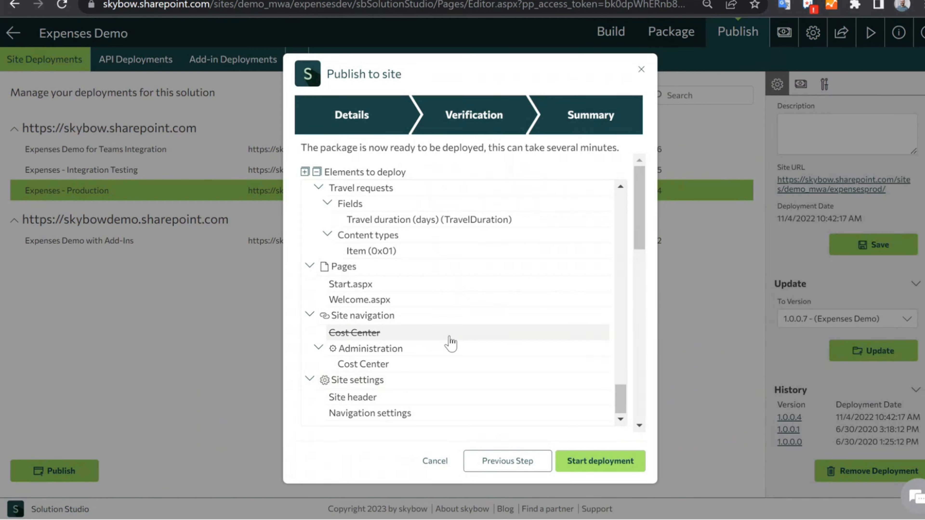
{"action": "double_click", "coordinate": [587, 115]}
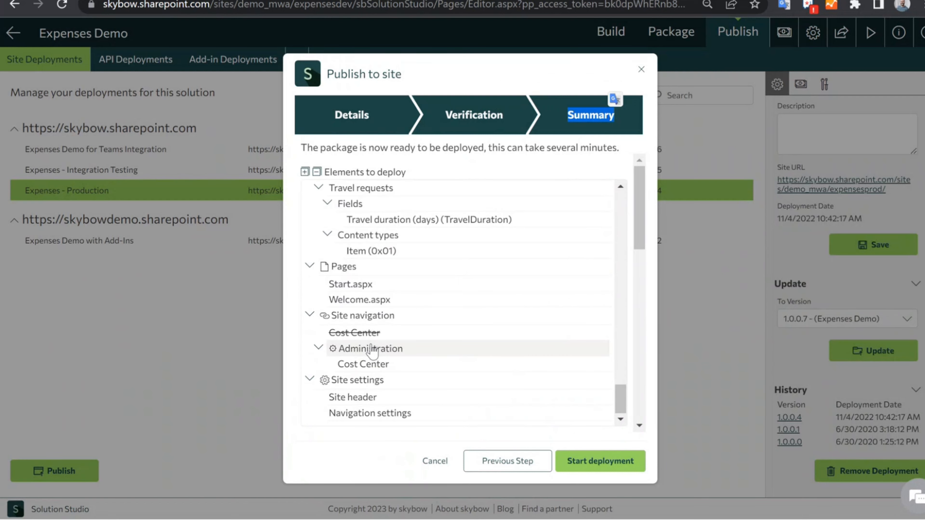
{"action": "left_click", "coordinate": [641, 71]}
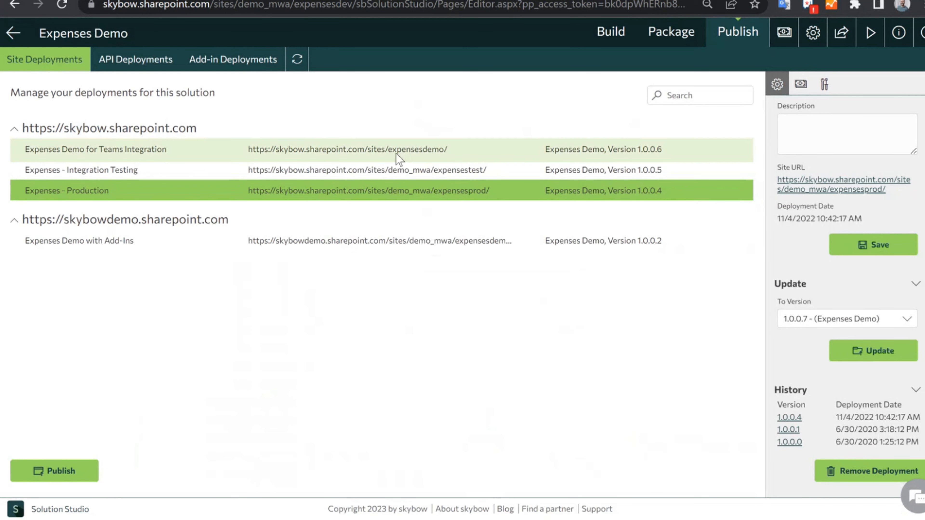
Start updating the Expenses Demo for Teams Integration deployment to version 1.0.0.7 and run its verification
{"action": "left_click", "coordinate": [456, 150]}
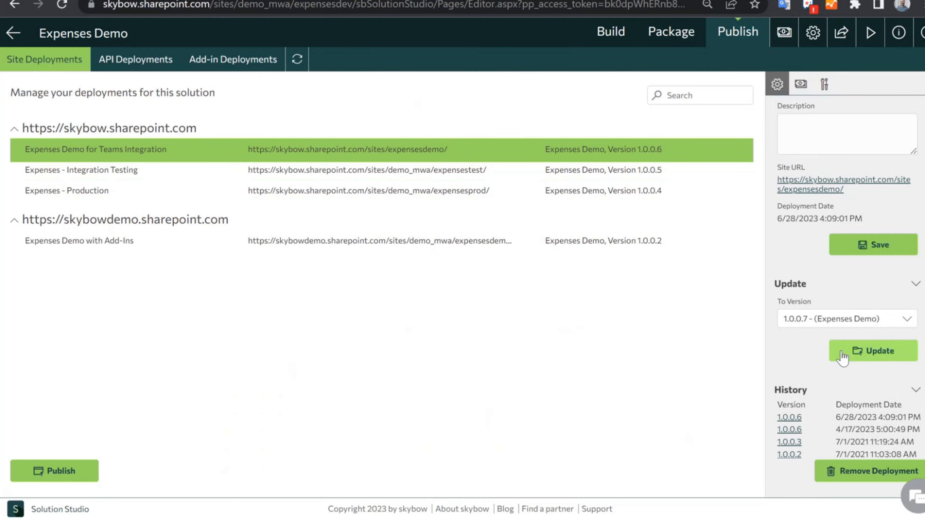
{"action": "left_click", "coordinate": [868, 354]}
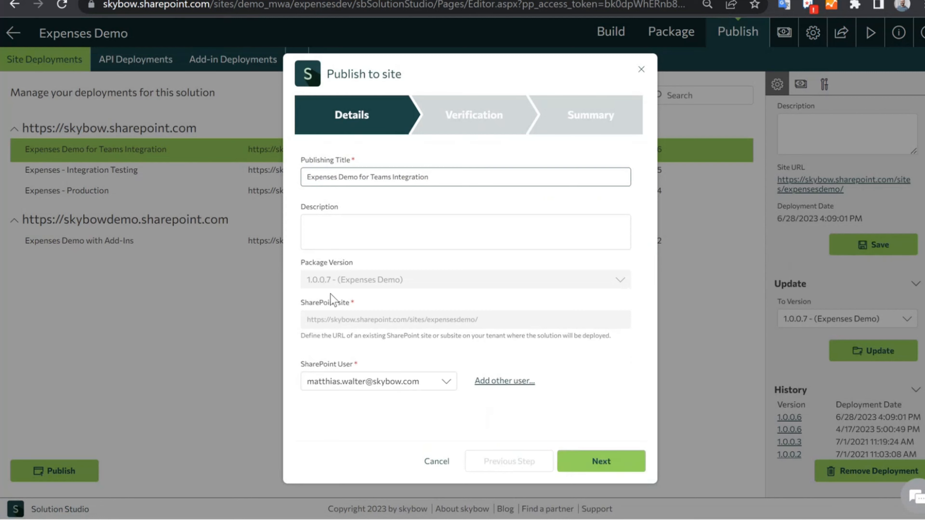
{"action": "left_click", "coordinate": [589, 460]}
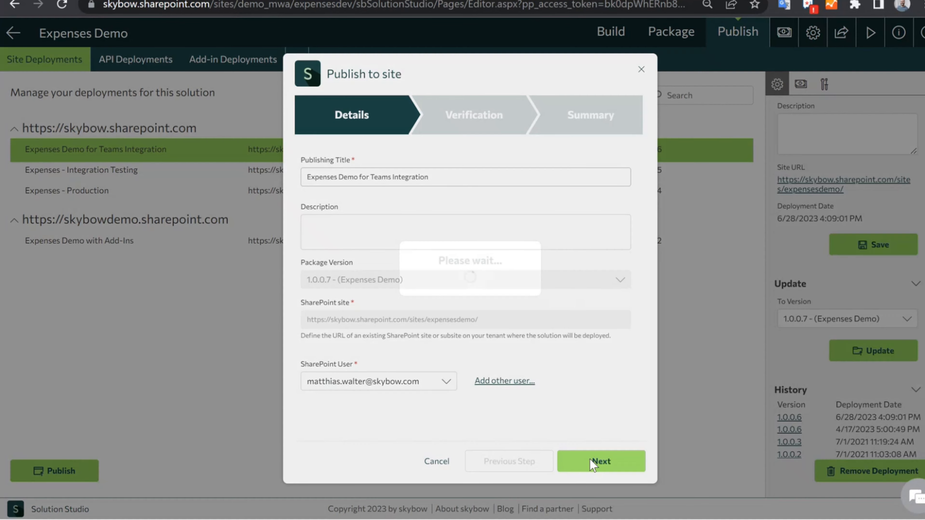
{"action": "left_click", "coordinate": [505, 172]}
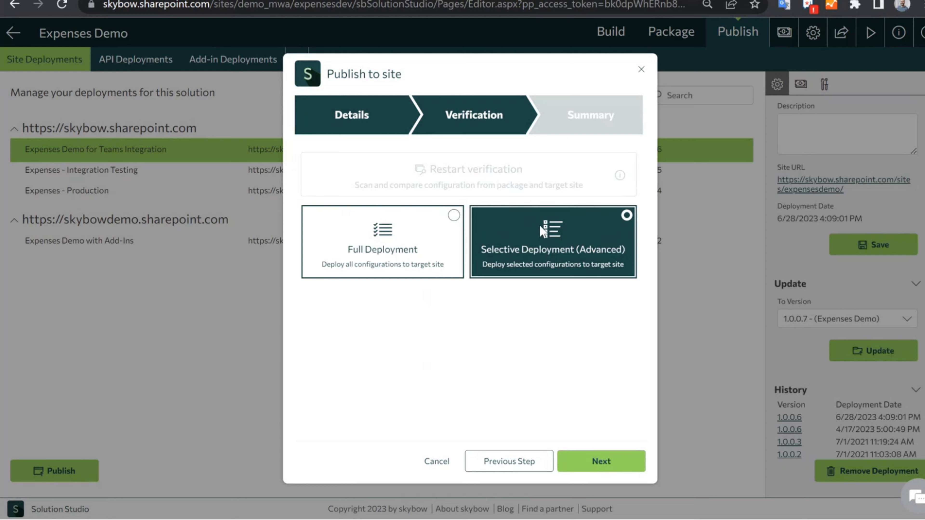
{"action": "left_click", "coordinate": [400, 252]}
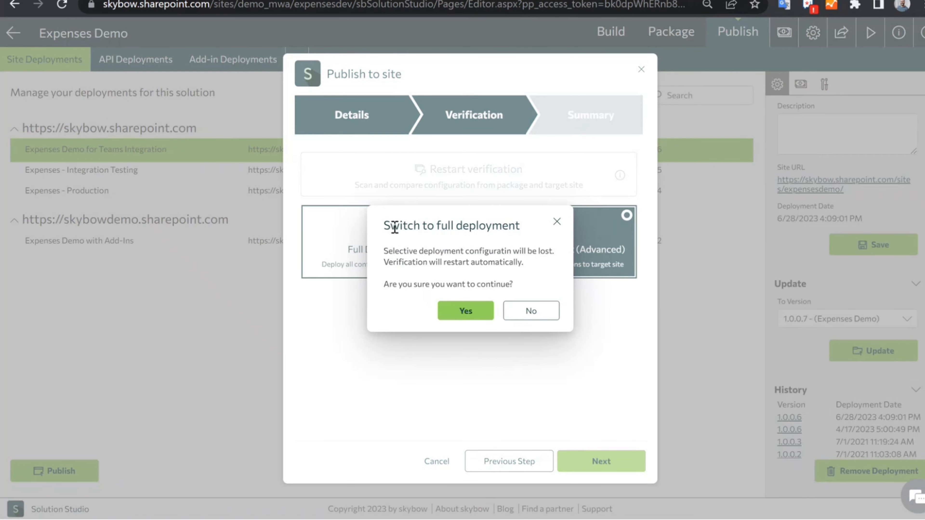
{"action": "left_click_drag", "start_coordinate": [393, 251], "coordinate": [510, 248]}
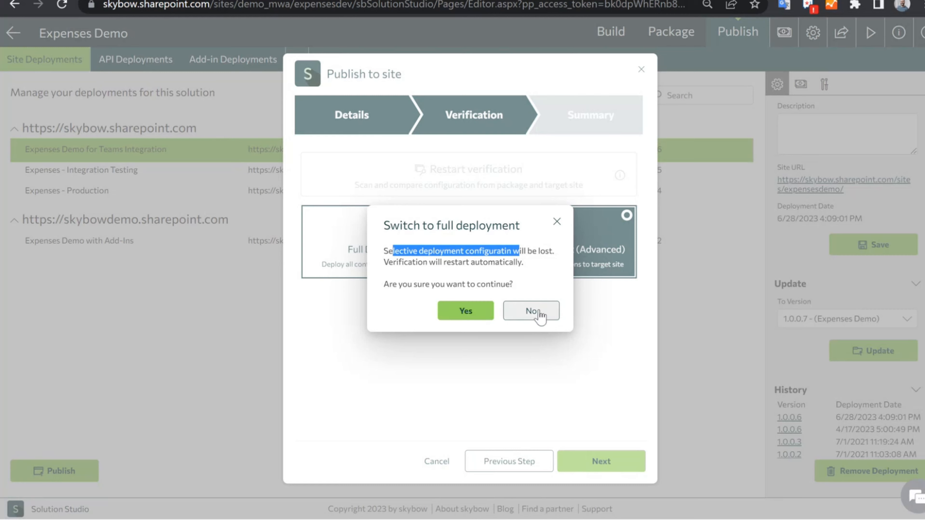
{"action": "left_click", "coordinate": [557, 222]}
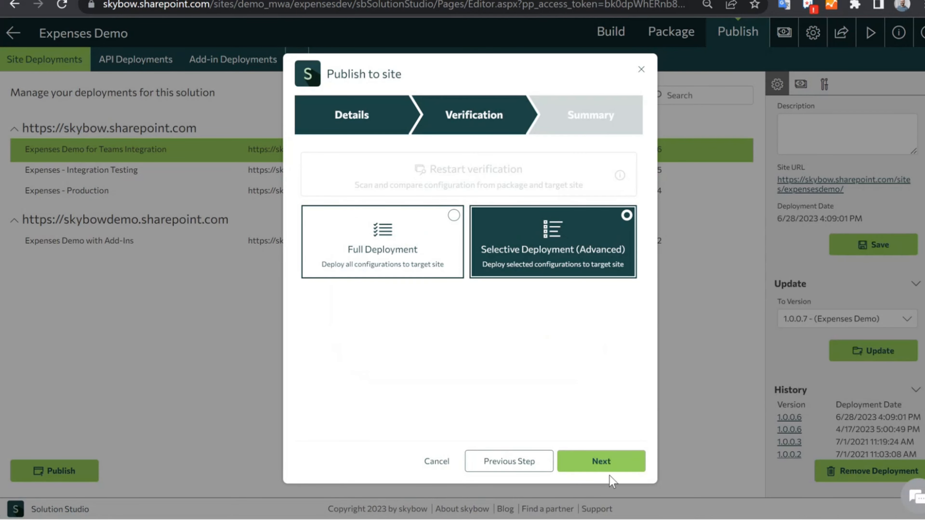
Open the Selective Deployment elements, filter them by errors and conflicts only, and check the warnings on the excluded elements
{"action": "left_click", "coordinate": [606, 466]}
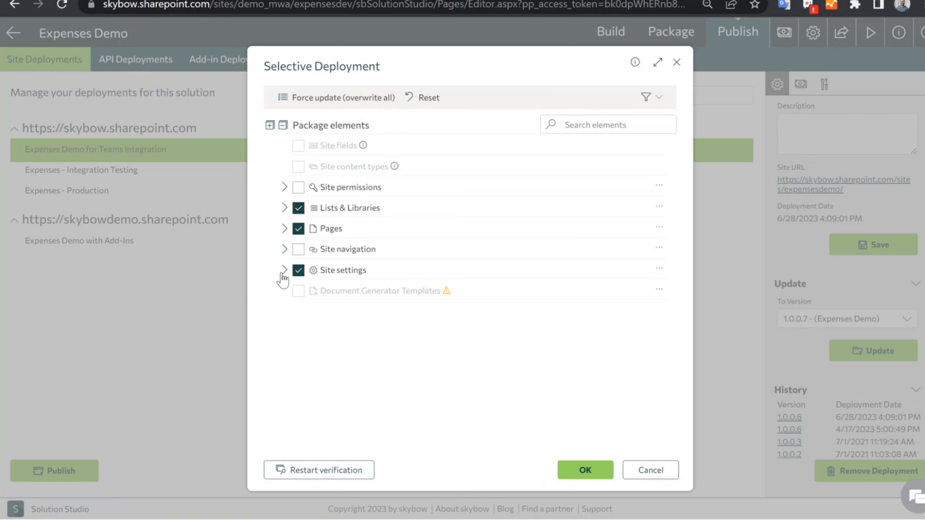
{"action": "left_click", "coordinate": [655, 98]}
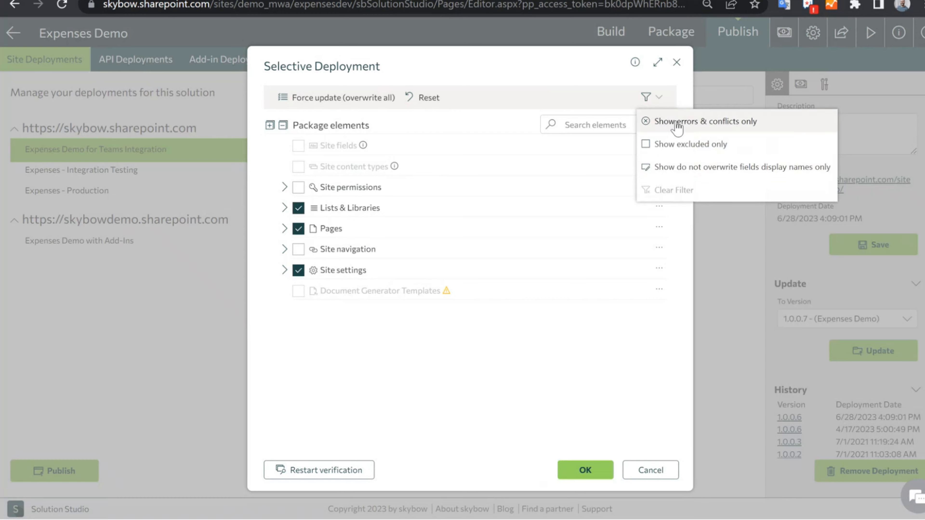
{"action": "left_click", "coordinate": [692, 122]}
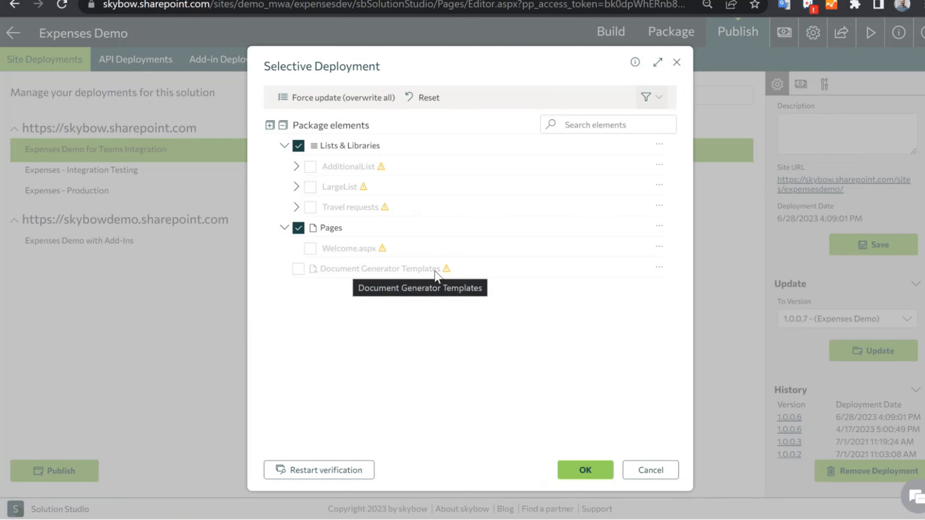
{"action": "mouse_move", "coordinate": [386, 249]}
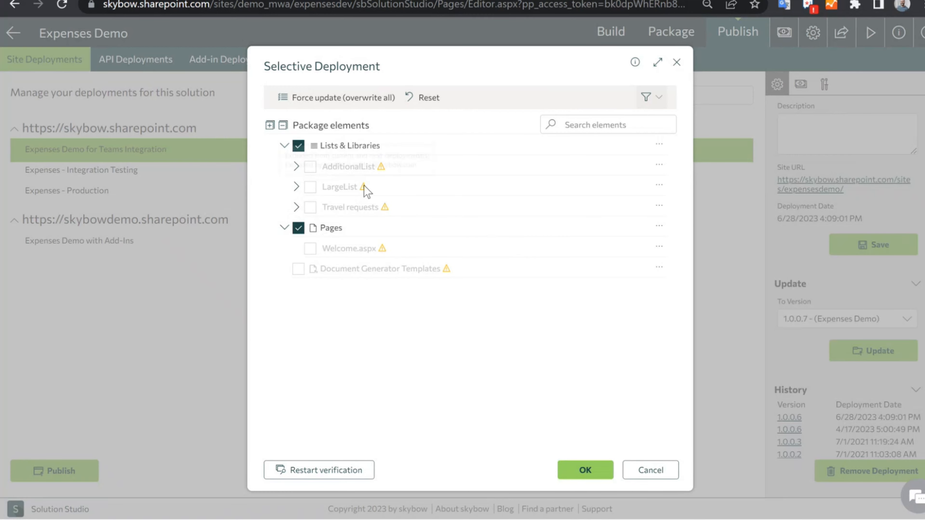
{"action": "mouse_move", "coordinate": [380, 167]}
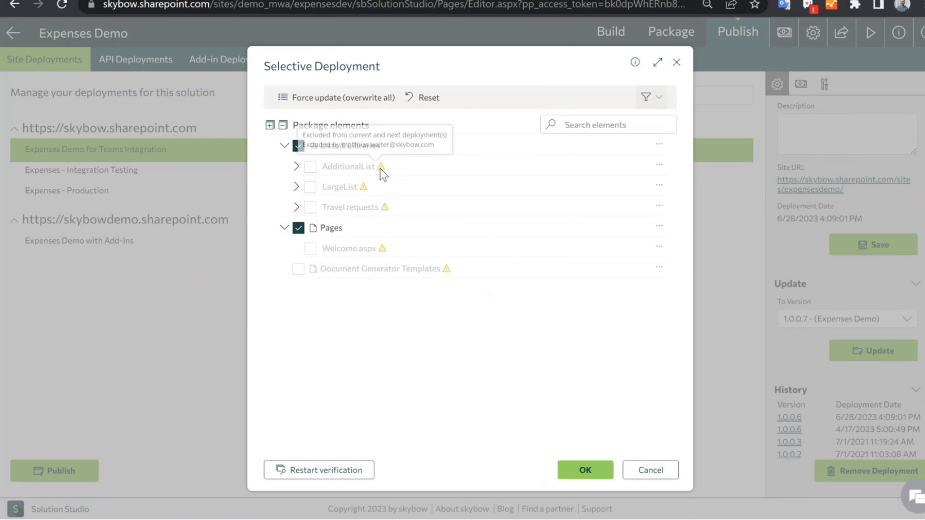